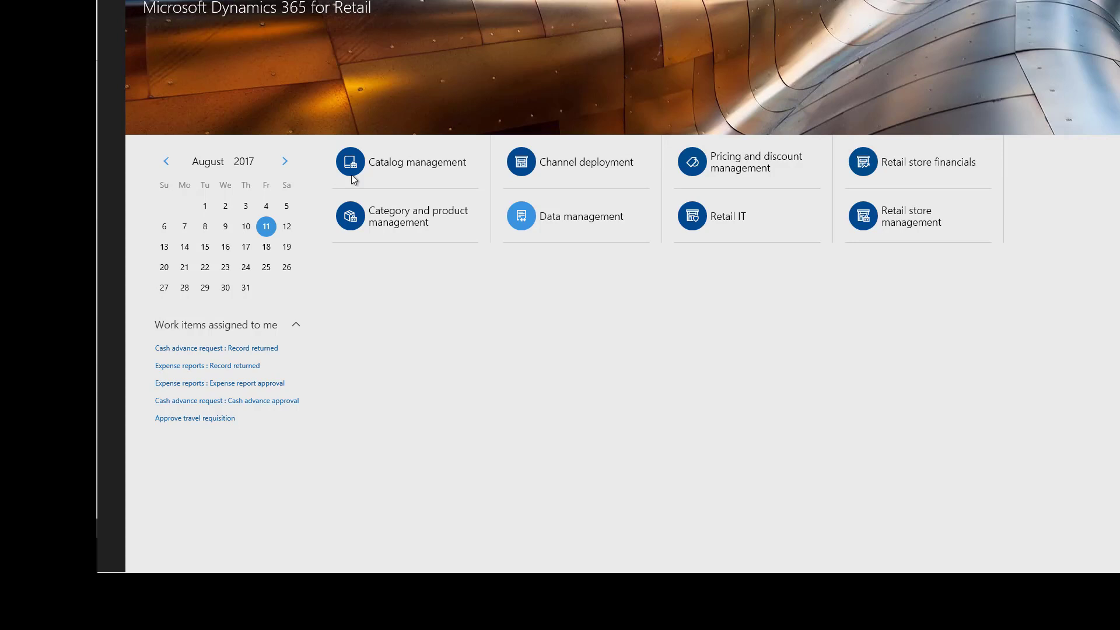
Open the Retail module's bar code mask characters list and examine the types and their assigned characters
left_click(112, 1)
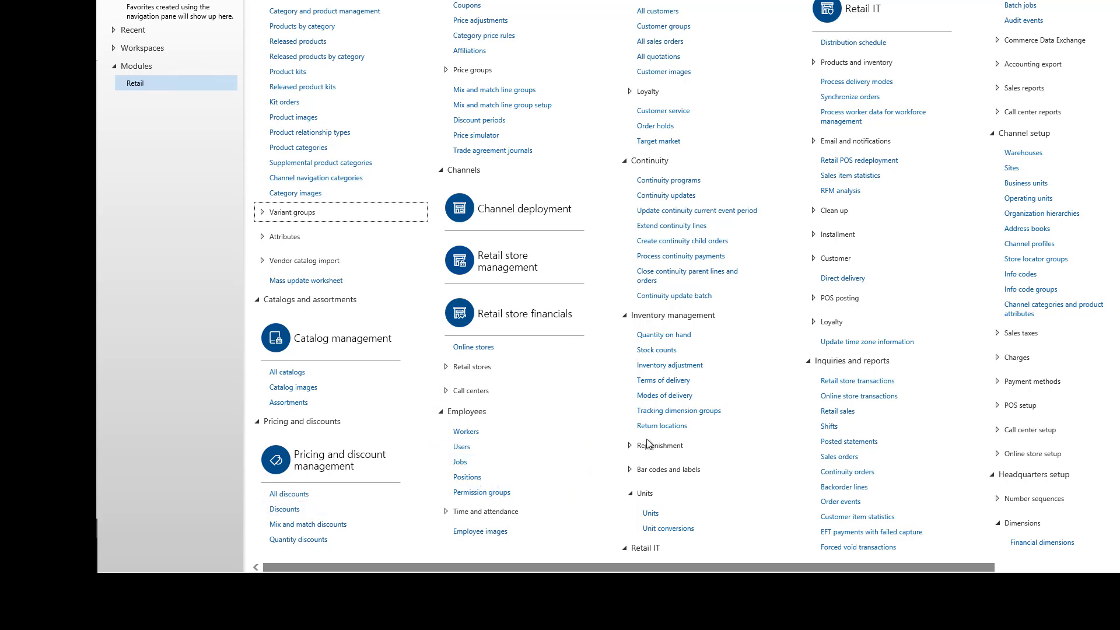
left_click(658, 470)
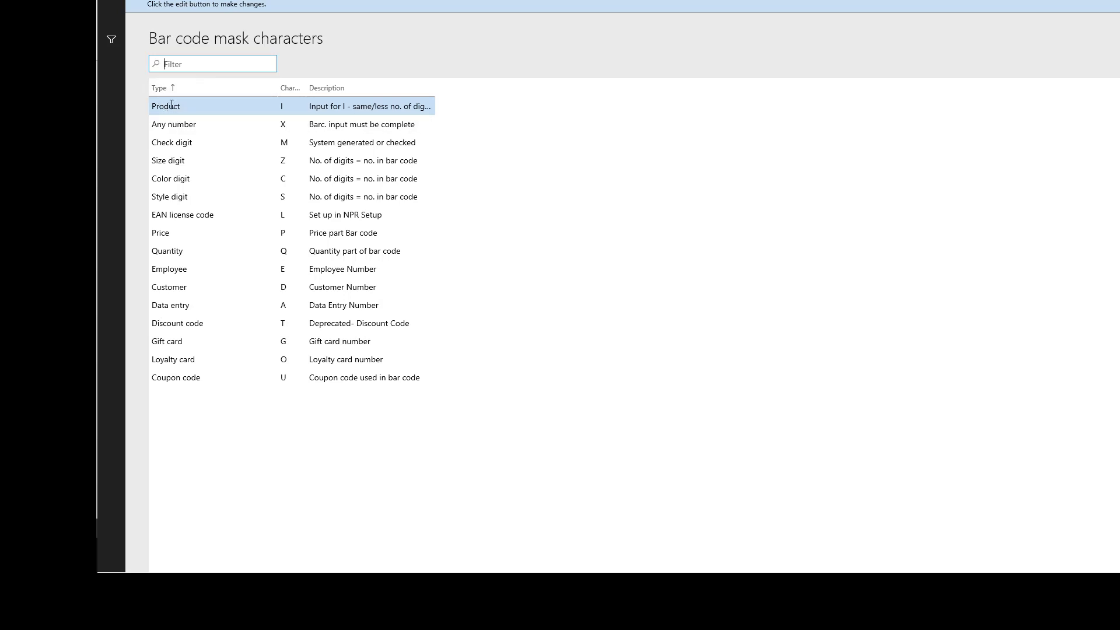
left_click(182, 125)
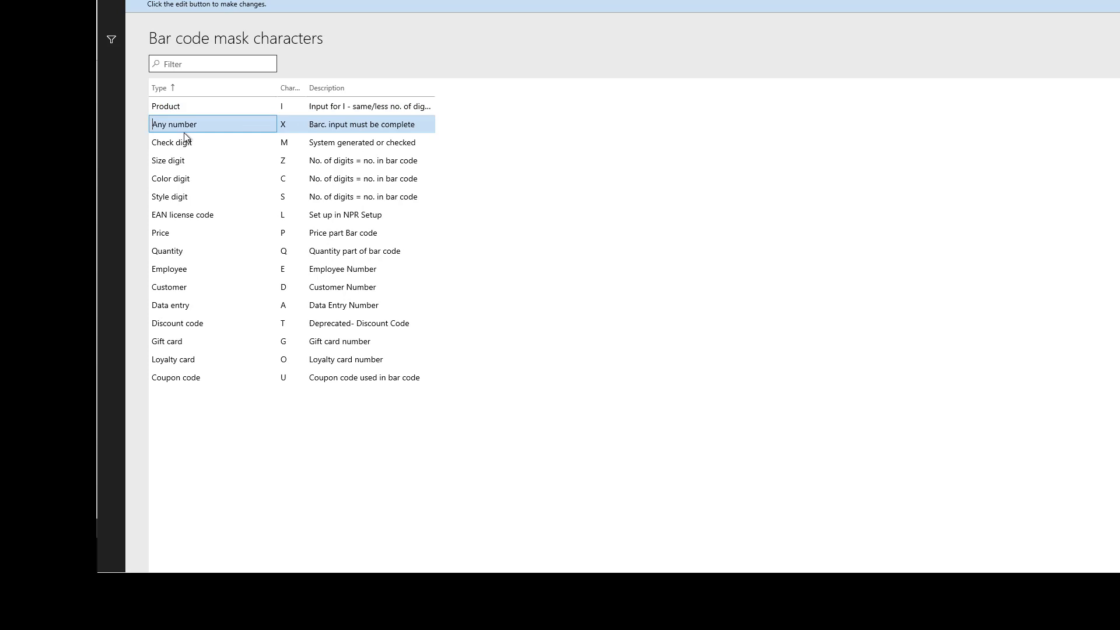
left_click(168, 162)
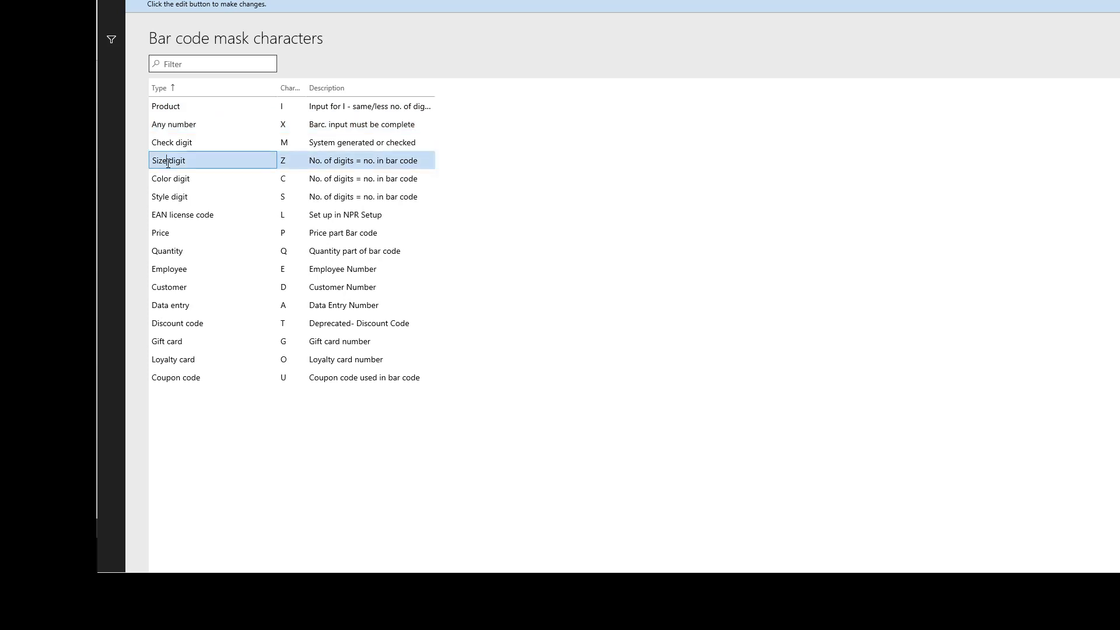
left_click(288, 107)
left_click(286, 142)
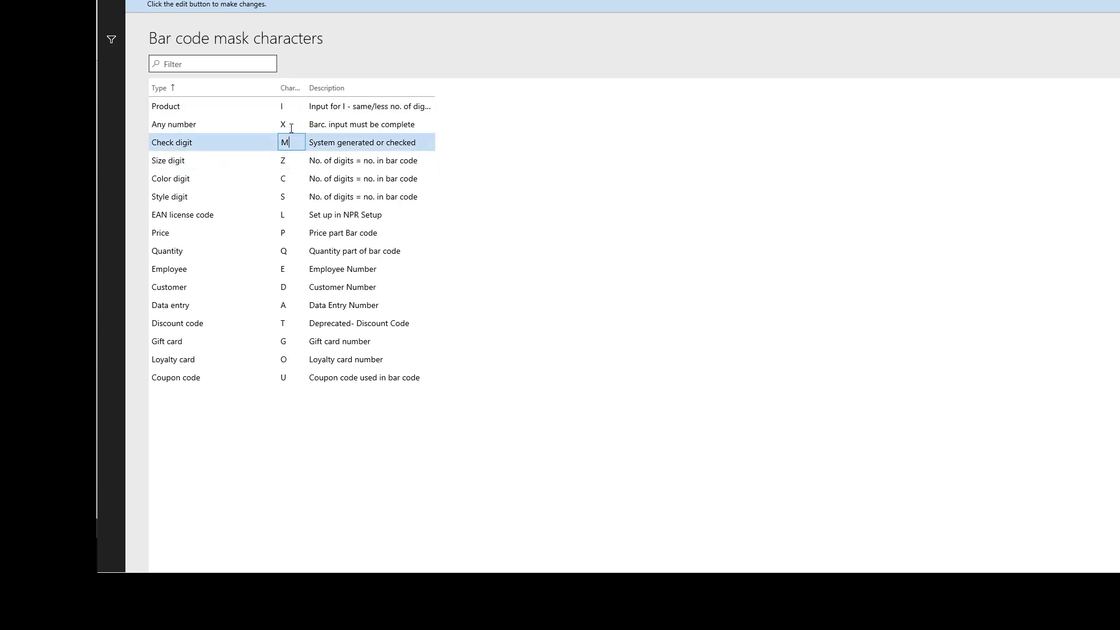
left_click(291, 128)
left_click(291, 109)
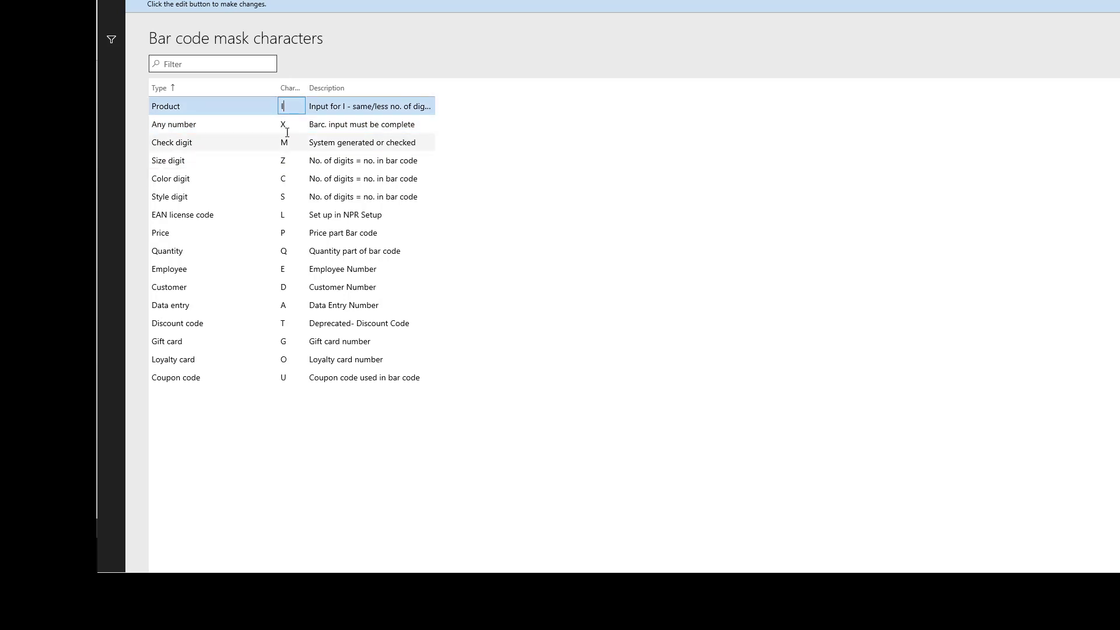
Read the full description of the Product mask character and check its type and character
left_click(335, 106)
left_click_drag(336, 103, 439, 104)
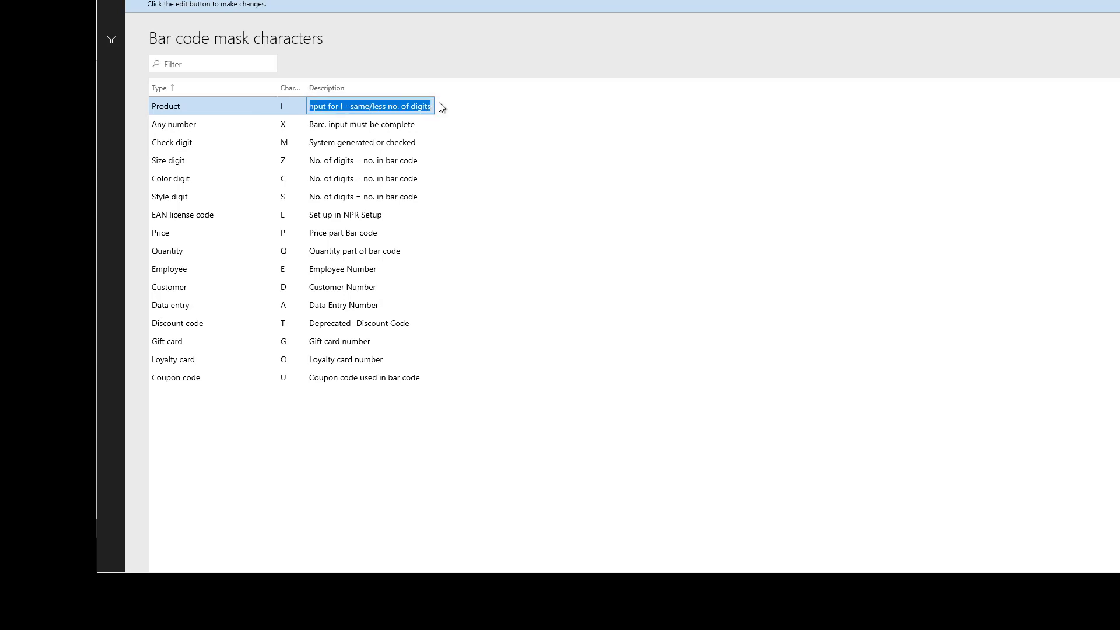
left_click(402, 119)
left_click(225, 107)
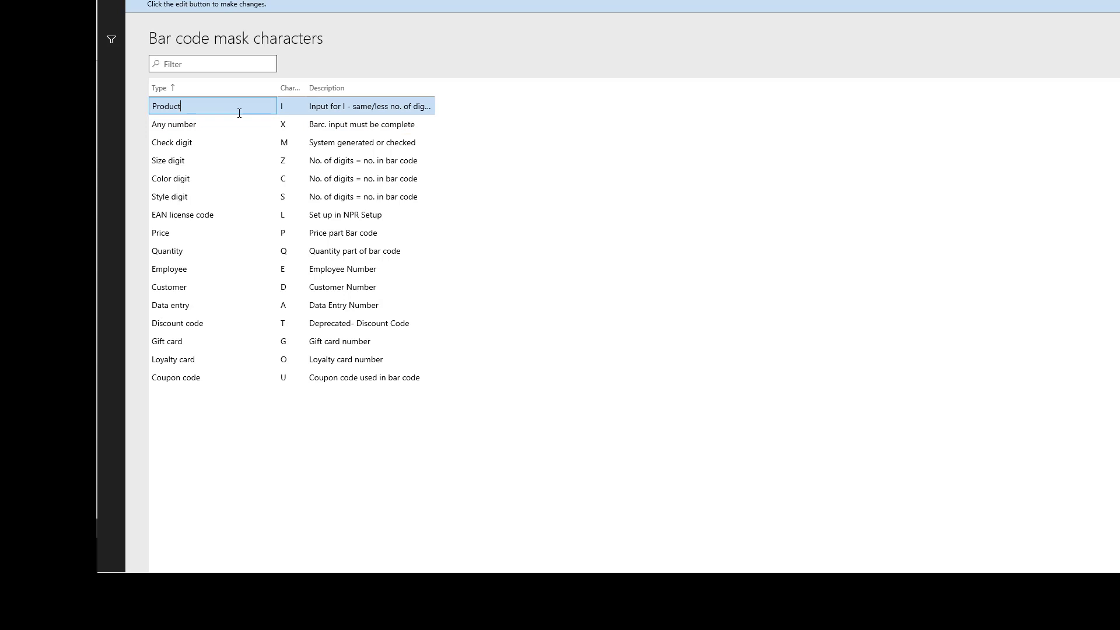
left_click(304, 107)
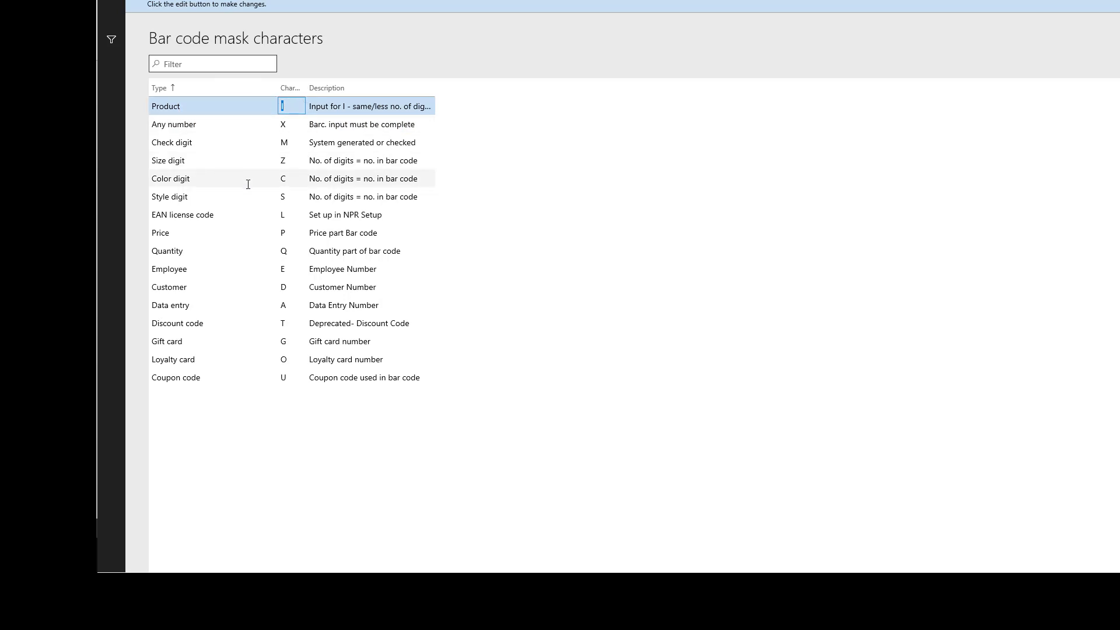
Start a new mask character record to review the available types, and delete the blank record
key("alt+n")
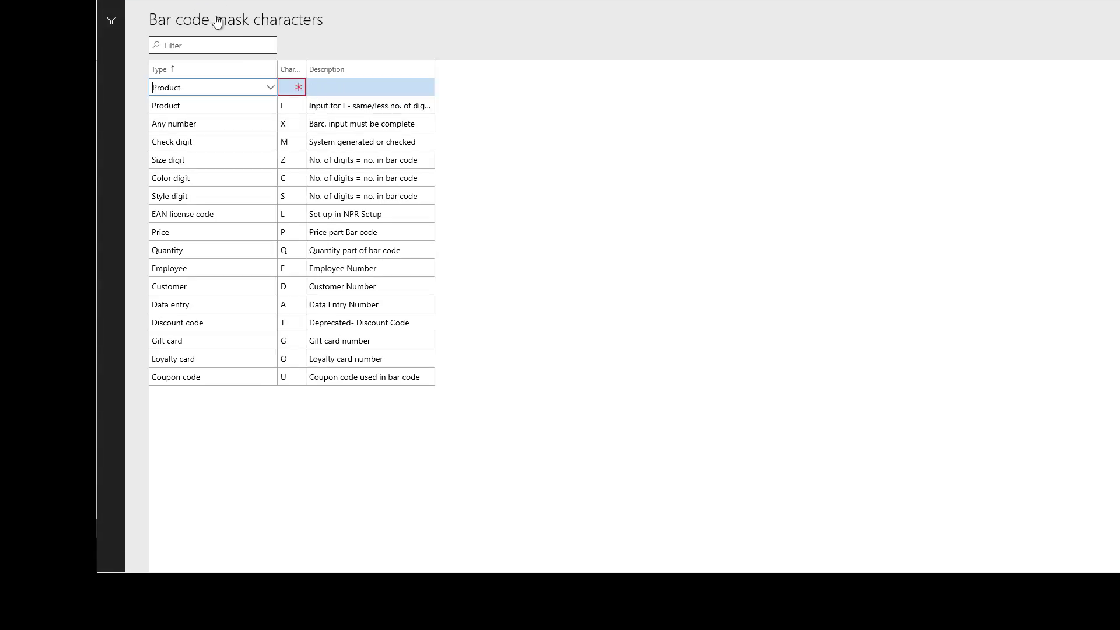
left_click(272, 89)
left_click(273, 89)
left_click(273, 89)
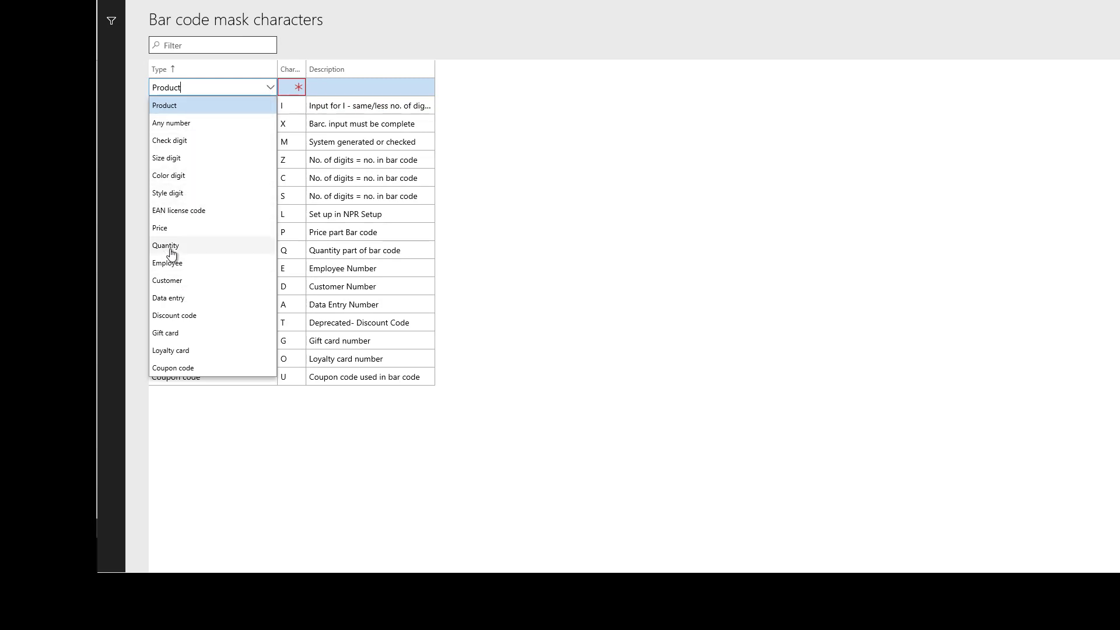
left_click(285, 87)
left_click(338, 88)
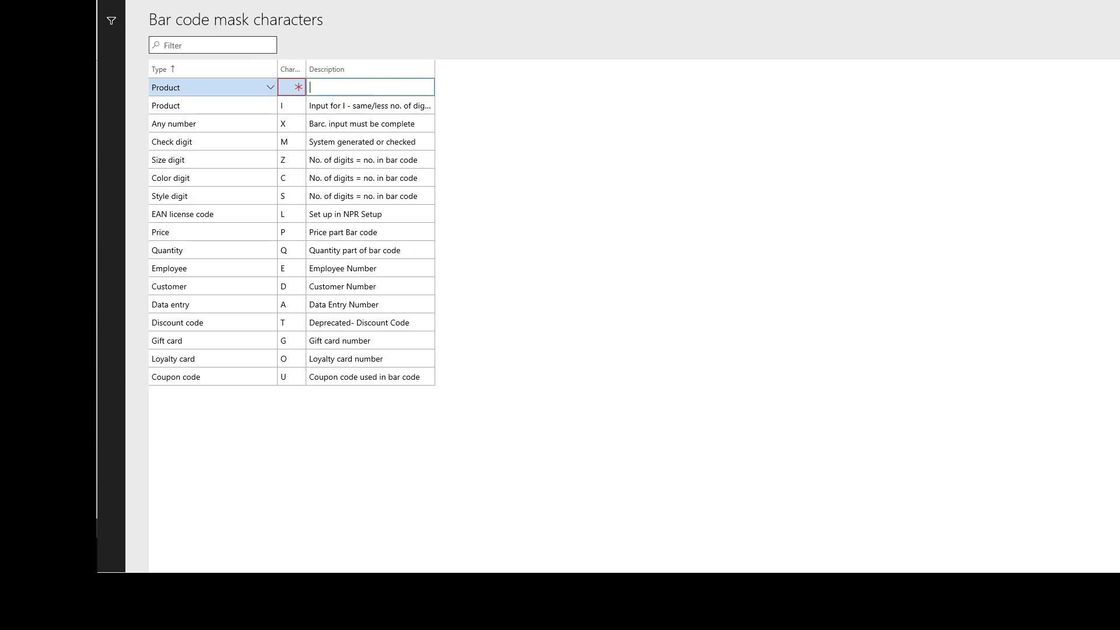
left_click(232, 85)
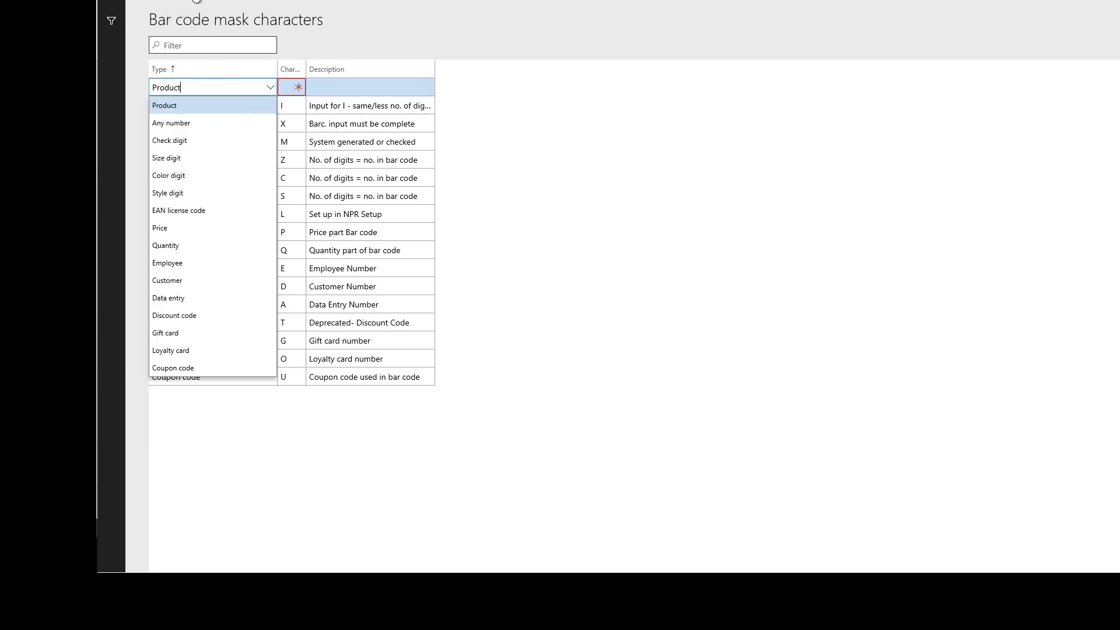
left_click(327, 87)
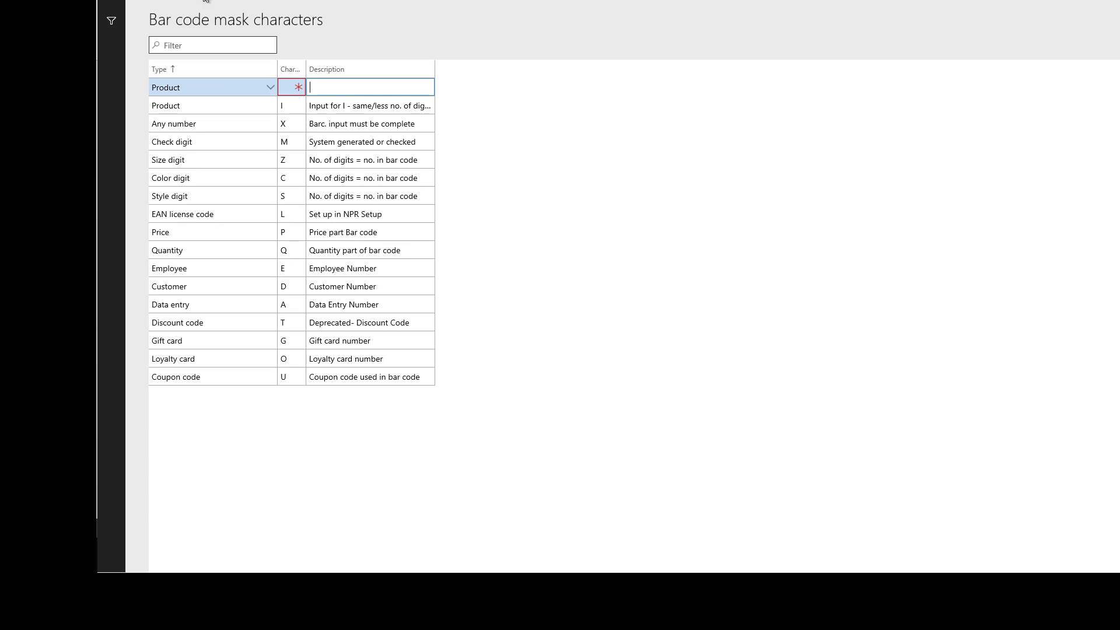
left_click(236, 1)
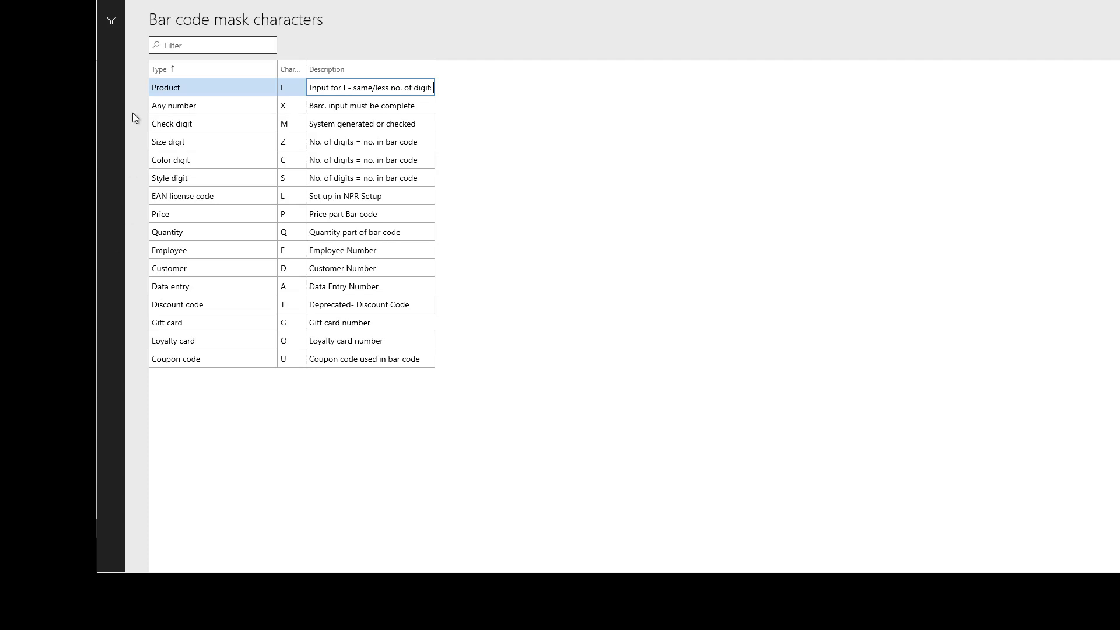
Open the bar code mask setup page and examine the Color mask's ID and description
left_click(116, 0)
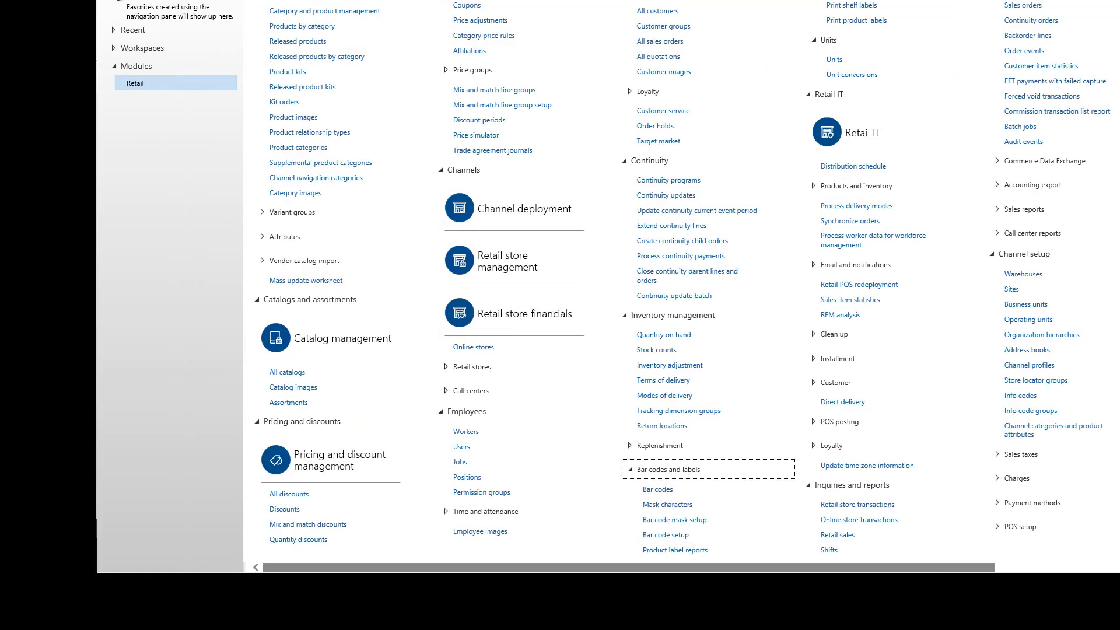
left_click(674, 519)
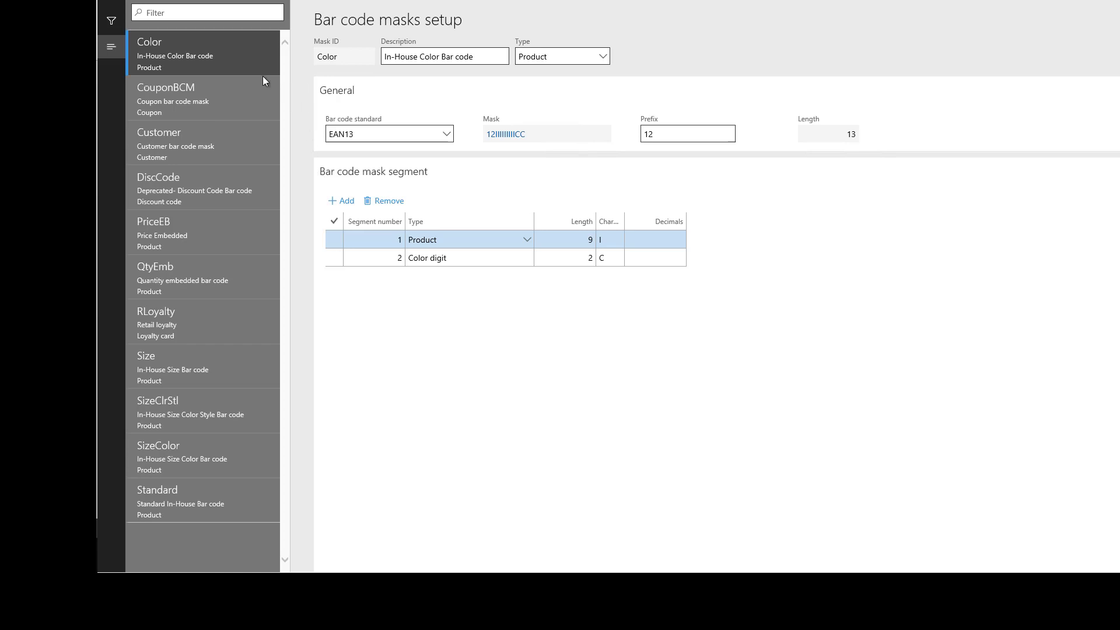
left_click(229, 90)
left_click(176, 53)
left_click(421, 60)
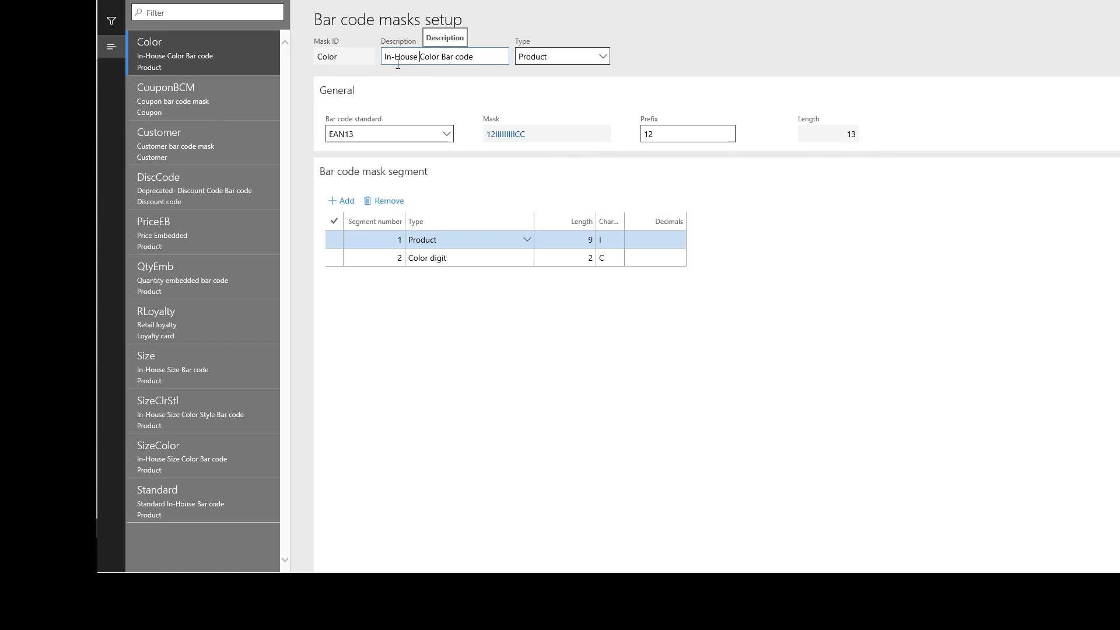
double_click(421, 61)
left_click(421, 60)
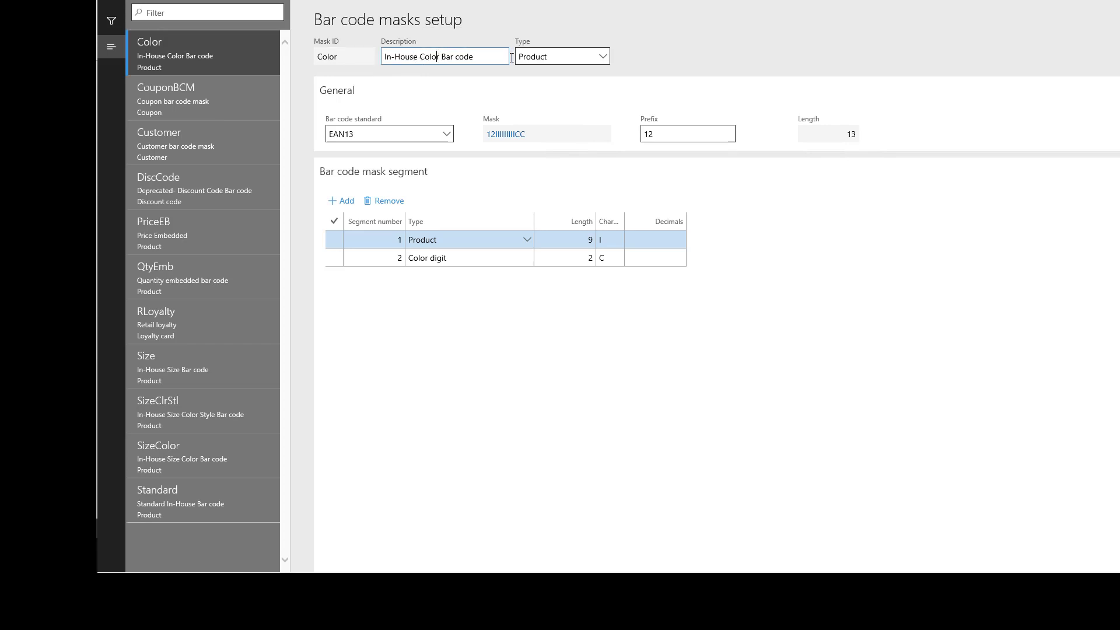
Review the Color mask's type and bar code standard options, choosing Product and EAN13
left_click(602, 57)
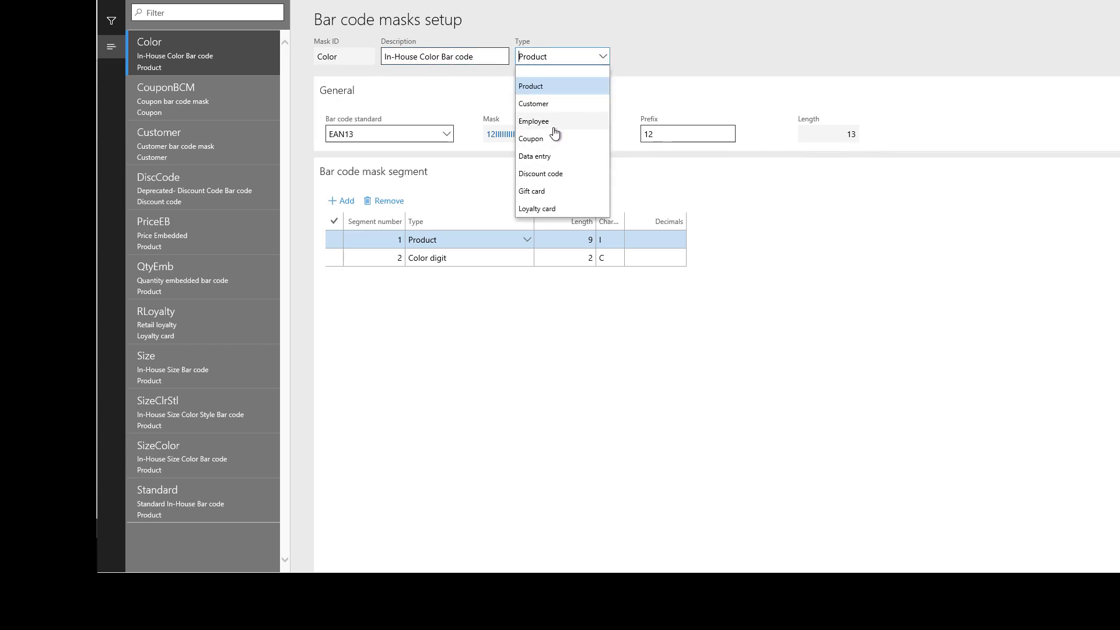
left_click(547, 87)
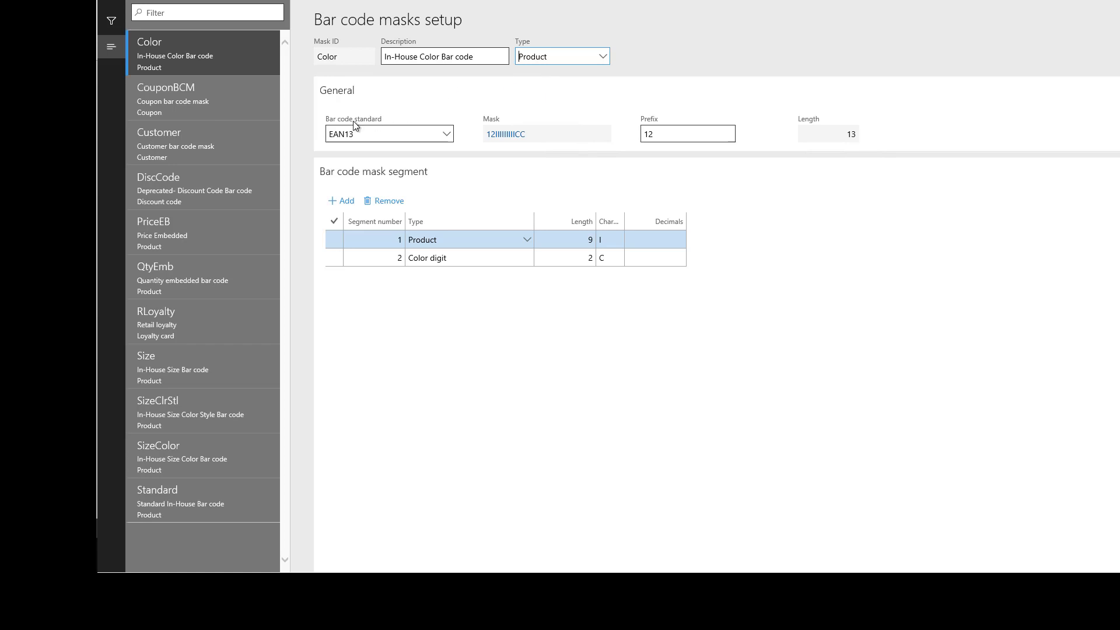
left_click(446, 135)
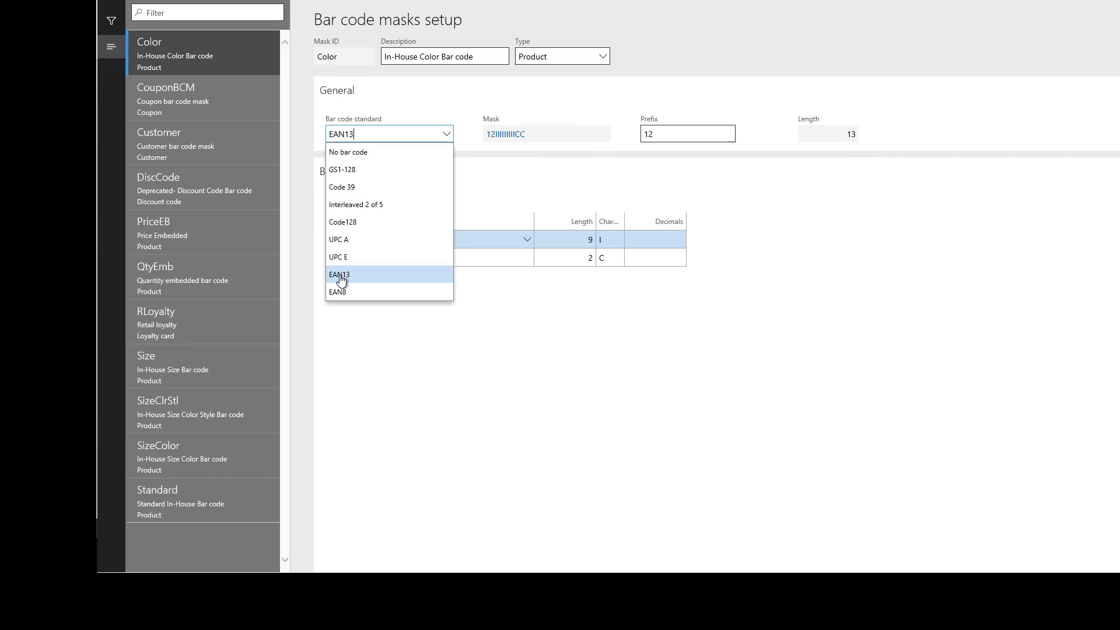
left_click(378, 282)
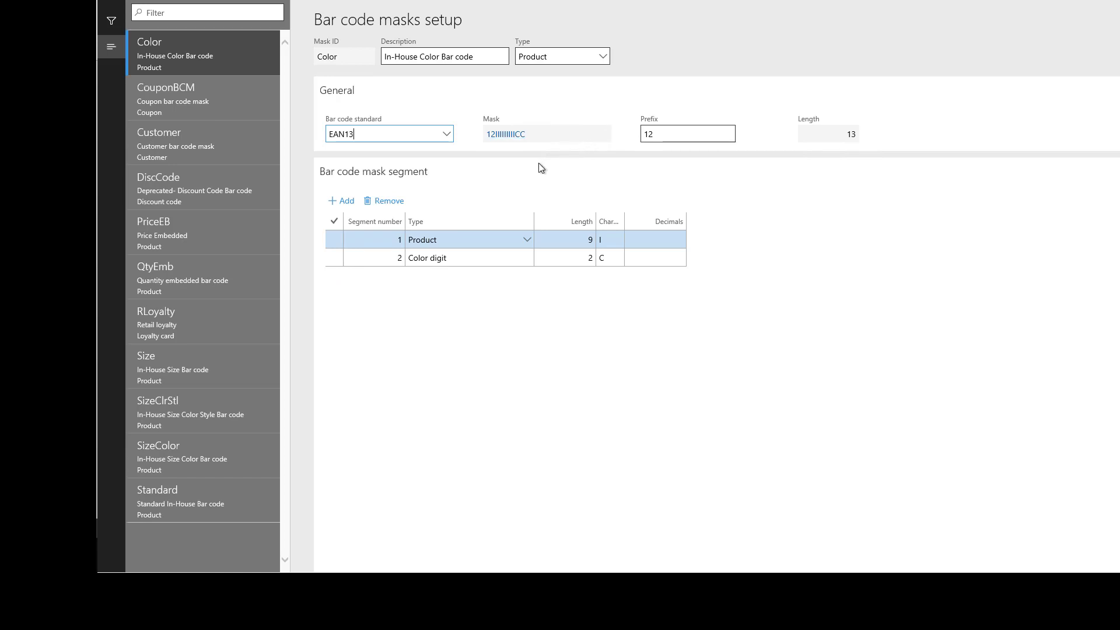
Examine the Color mask's prefix and total length in its general settings
left_click(662, 134)
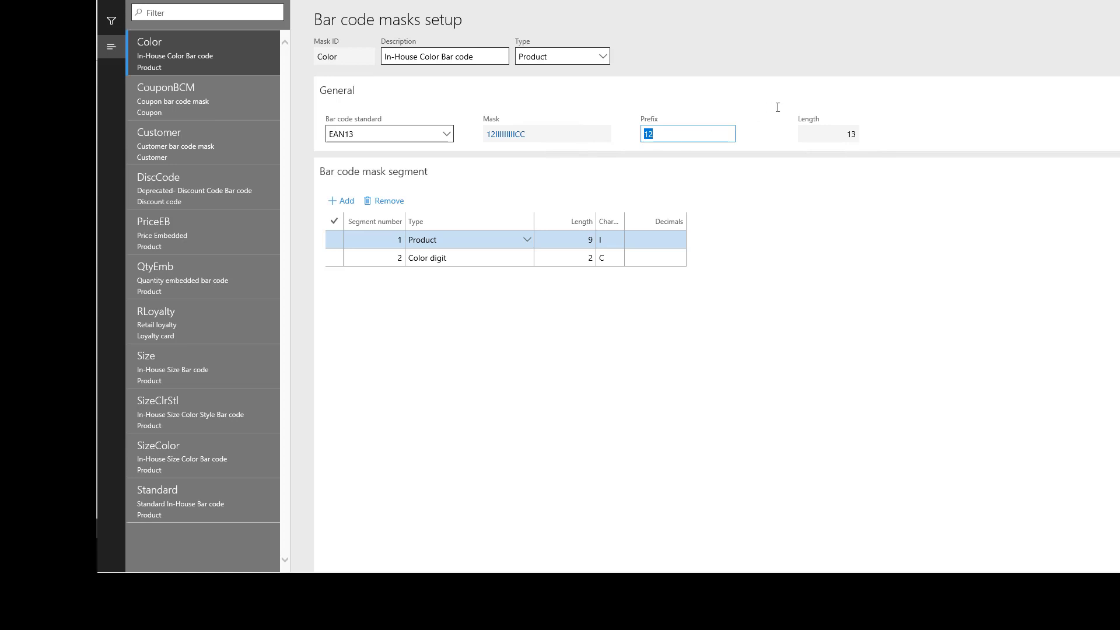
left_click(668, 135)
left_click(823, 136)
double_click(862, 127)
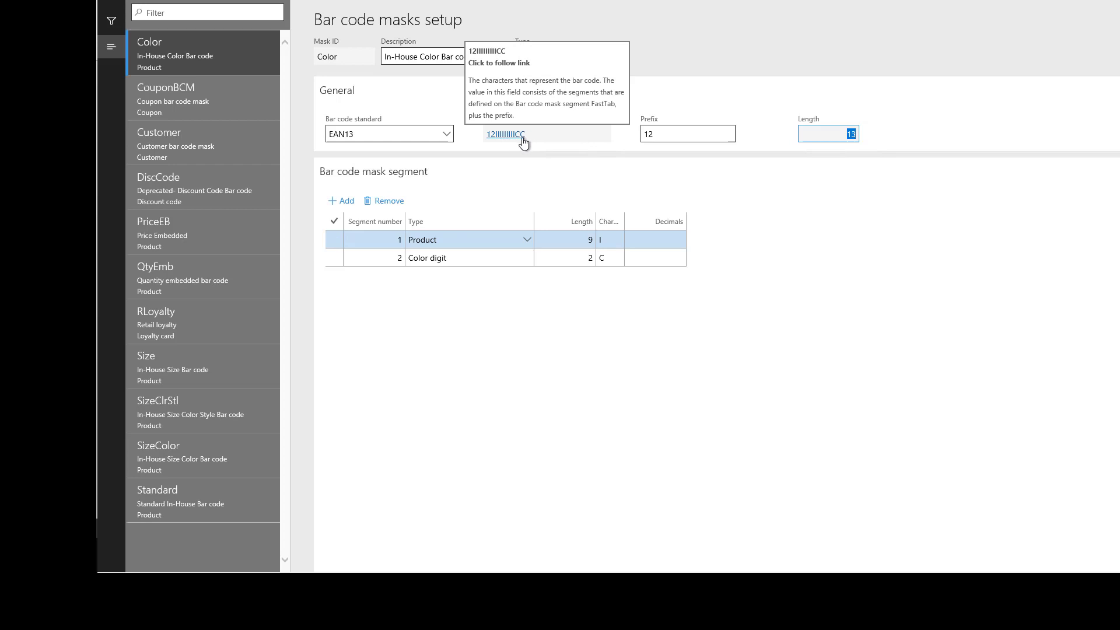
Examine the Product segment's type options, length and character, and compare them with the Color mask string
left_click(382, 240)
left_click(527, 236)
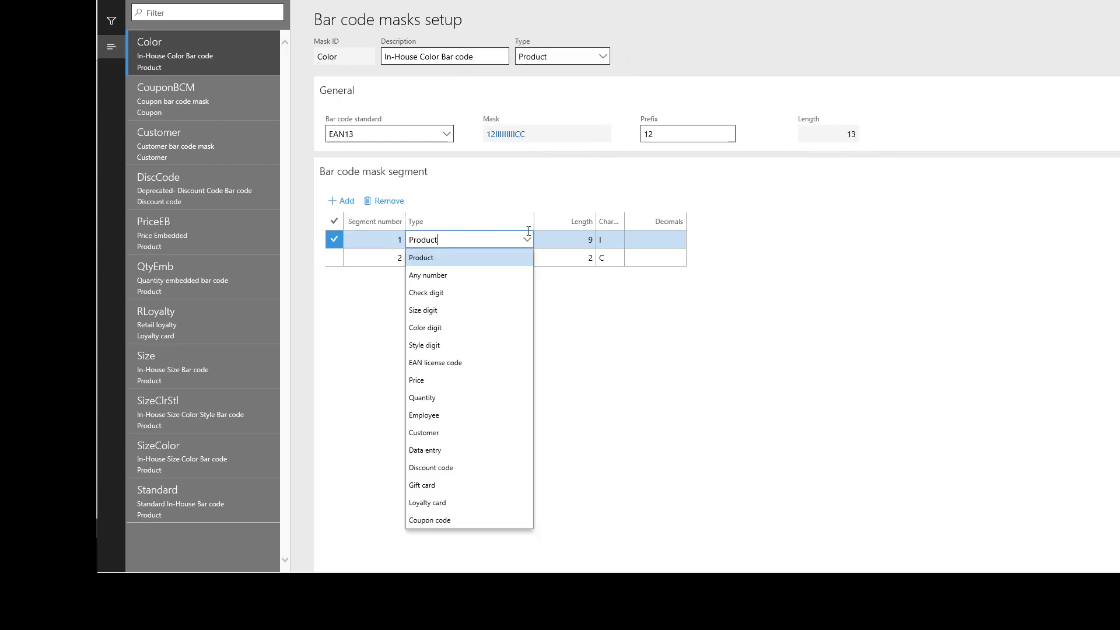
left_click(579, 240)
left_click_drag(581, 241, 601, 243)
left_click(608, 241)
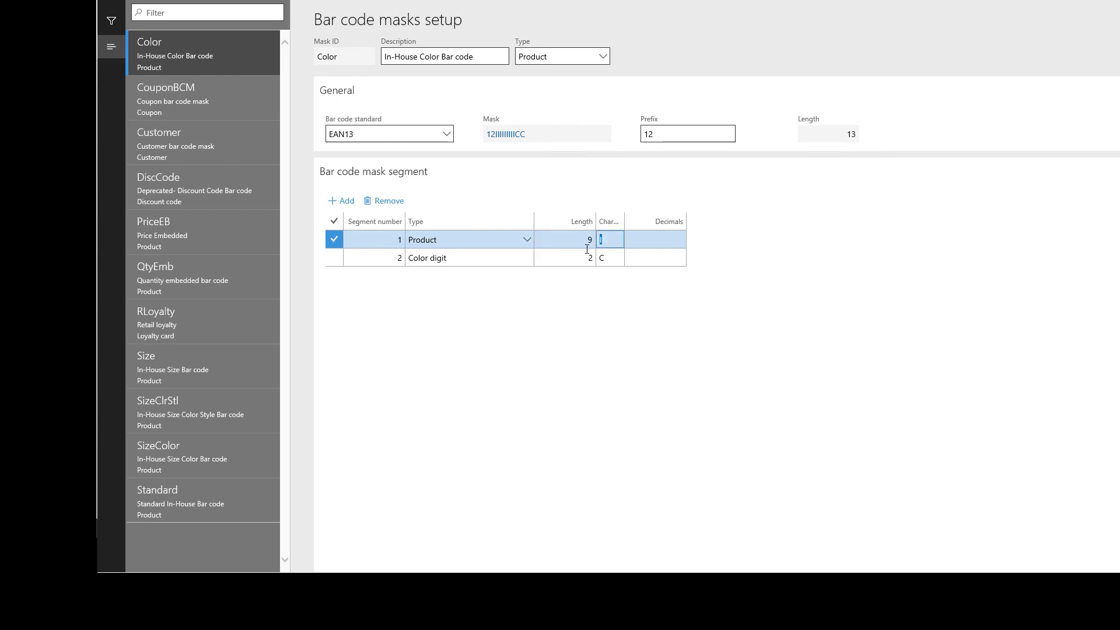
left_click(605, 242)
mouse_move(516, 140)
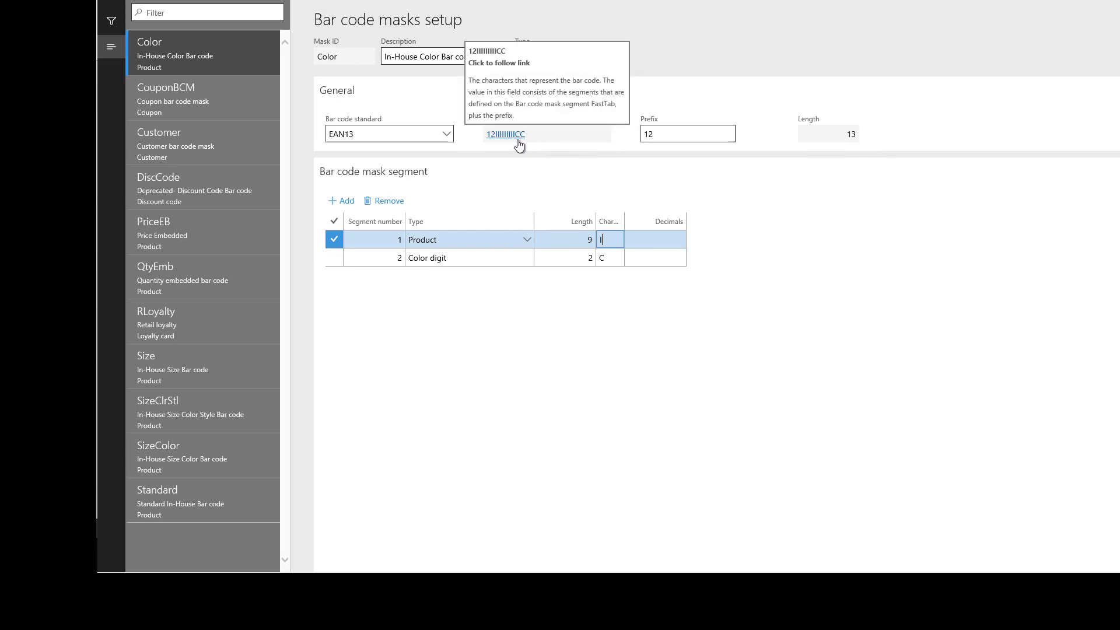
Examine the Color digit segment's length and character and compare them with the mask string
left_click(448, 257)
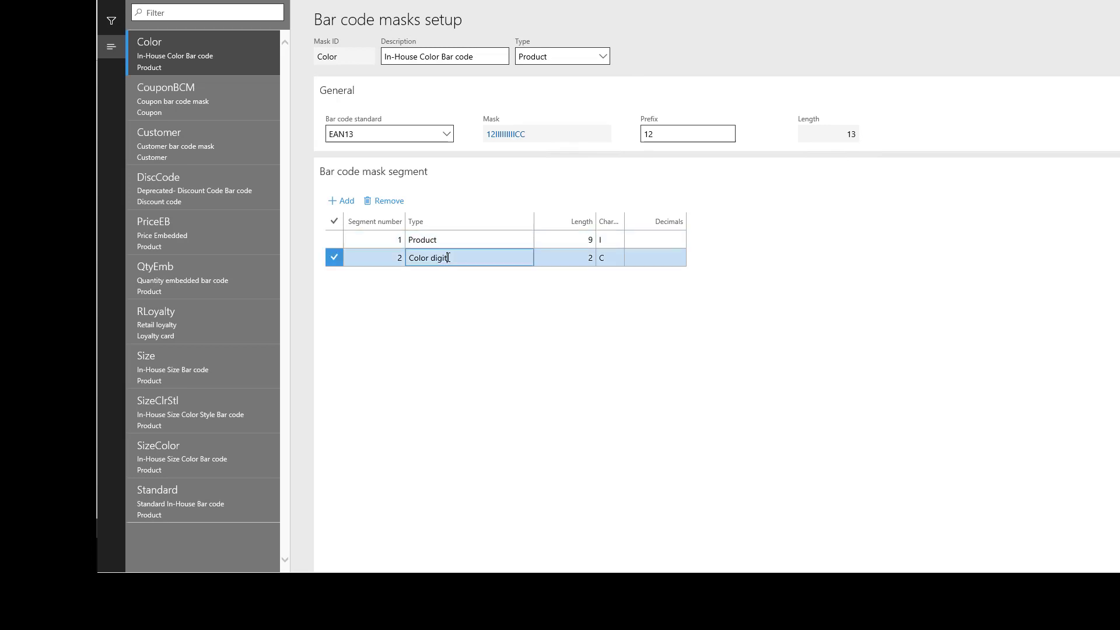
left_click(576, 257)
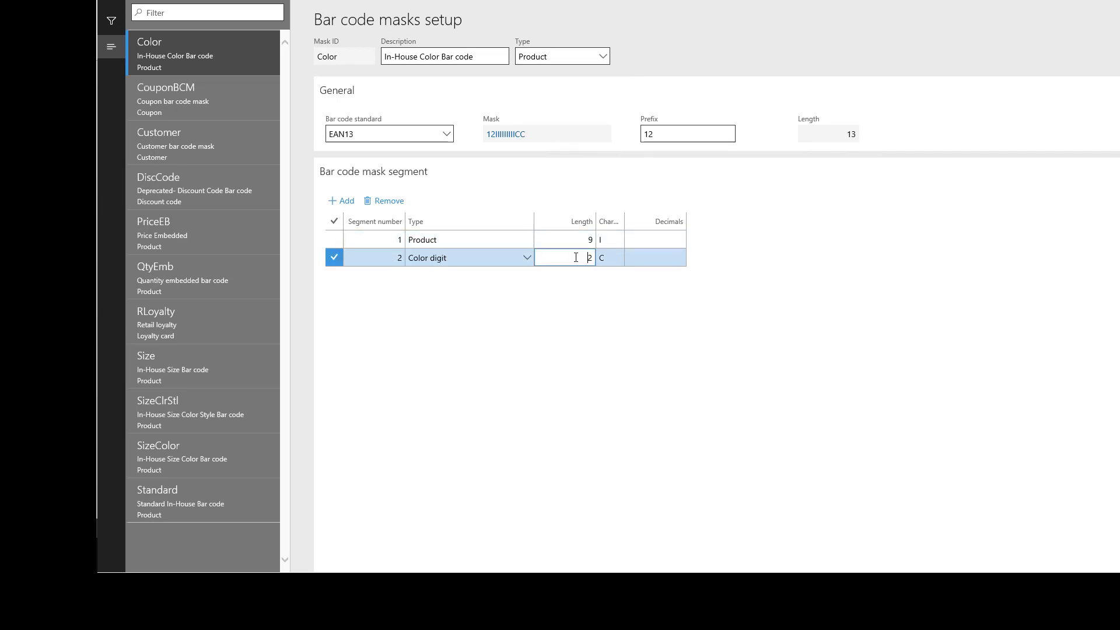
left_click(614, 256)
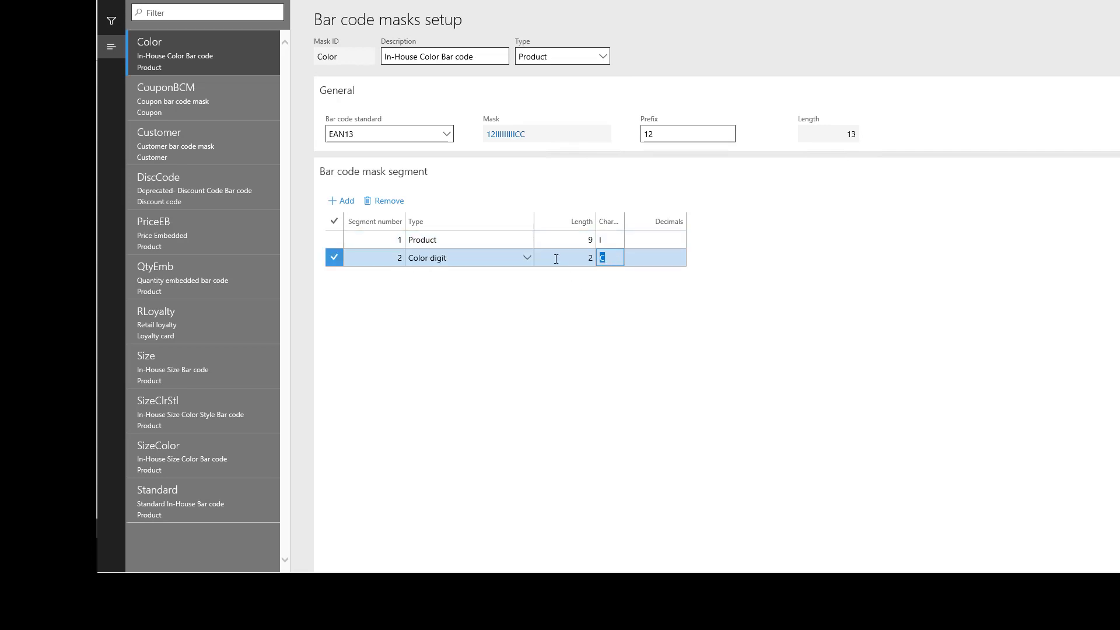
left_click(582, 333)
mouse_move(515, 138)
mouse_move(529, 142)
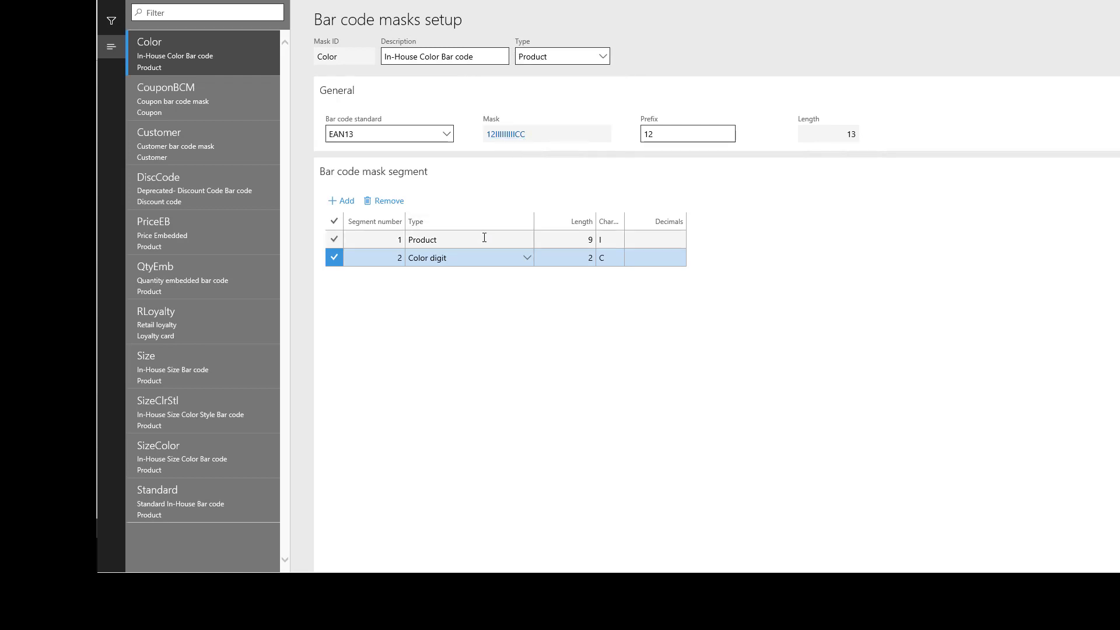
Compare the segment numbers and types of the Product and Color digit segments to check their order
left_click(391, 237)
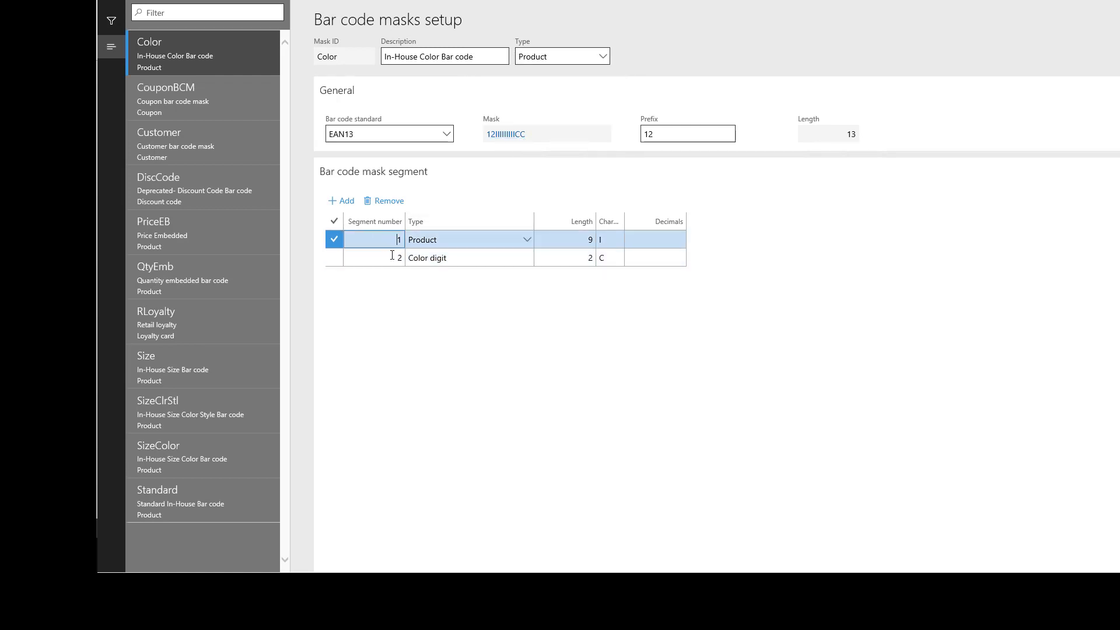
left_click(392, 256)
left_click(393, 241)
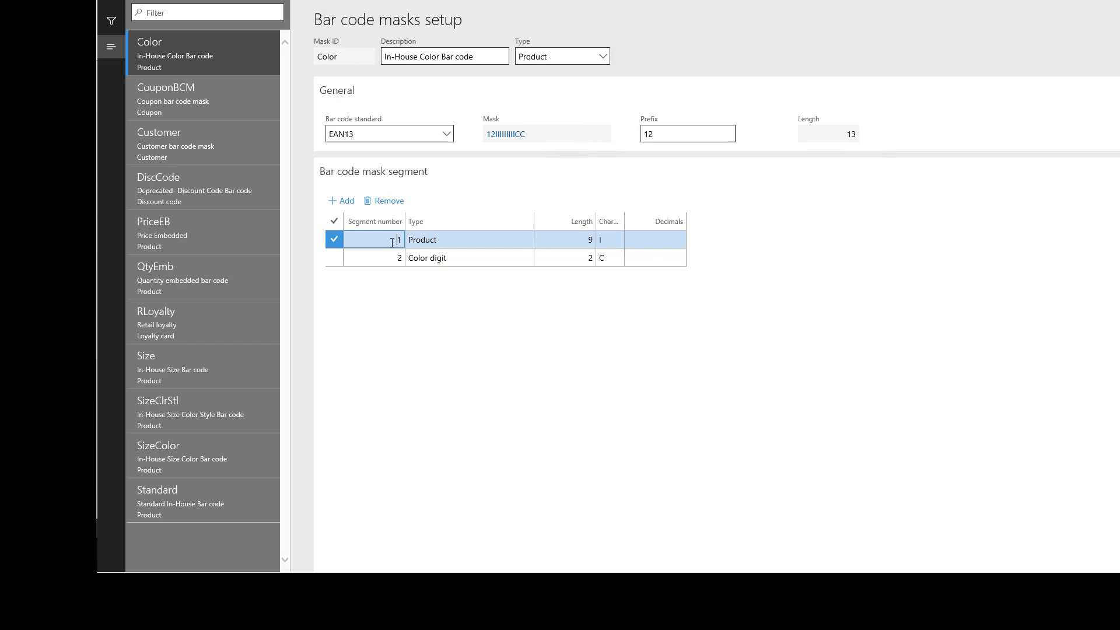
left_click(421, 257)
left_click(423, 240)
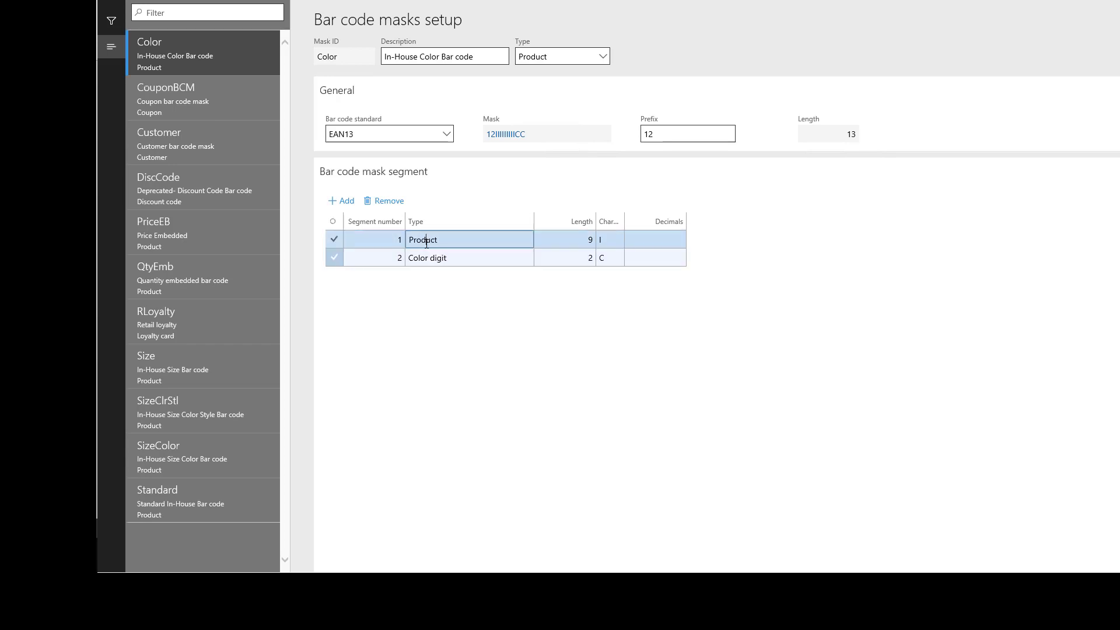
Add a Price segment with length 2 to the Color bar code mask and save the record
left_click(619, 256)
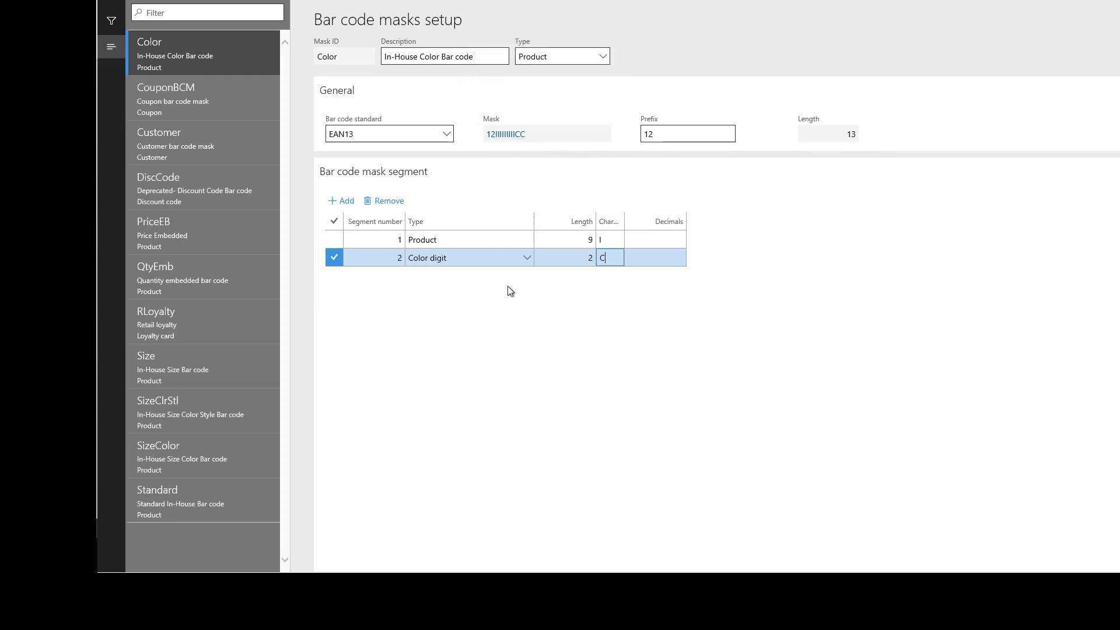
left_click(549, 397)
left_click(344, 201)
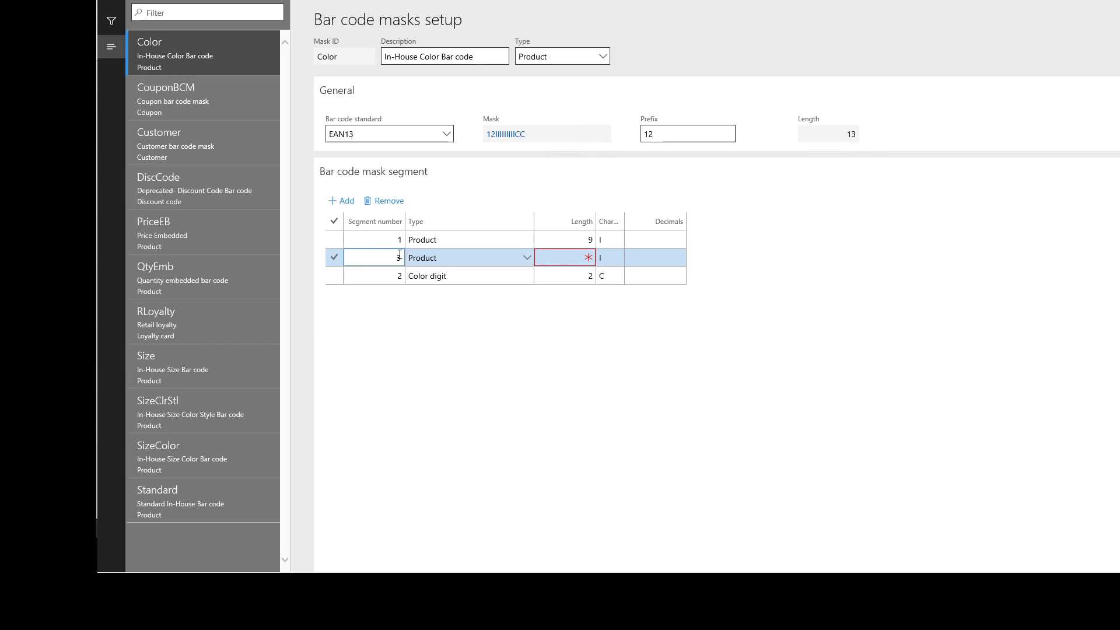
left_click(470, 251)
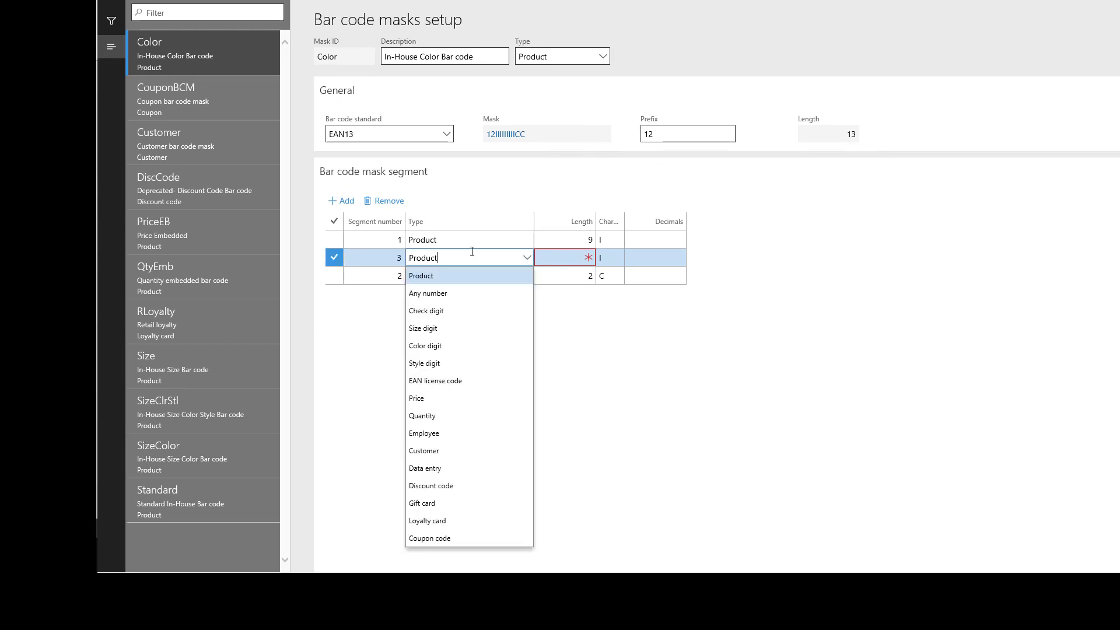
left_click(429, 403)
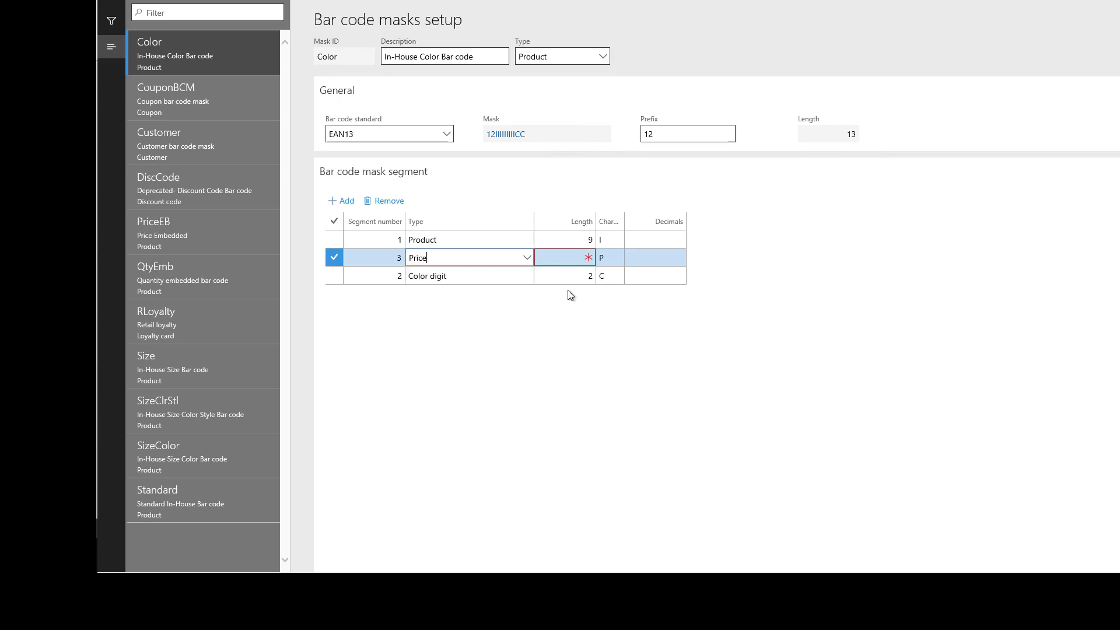
left_click(572, 259)
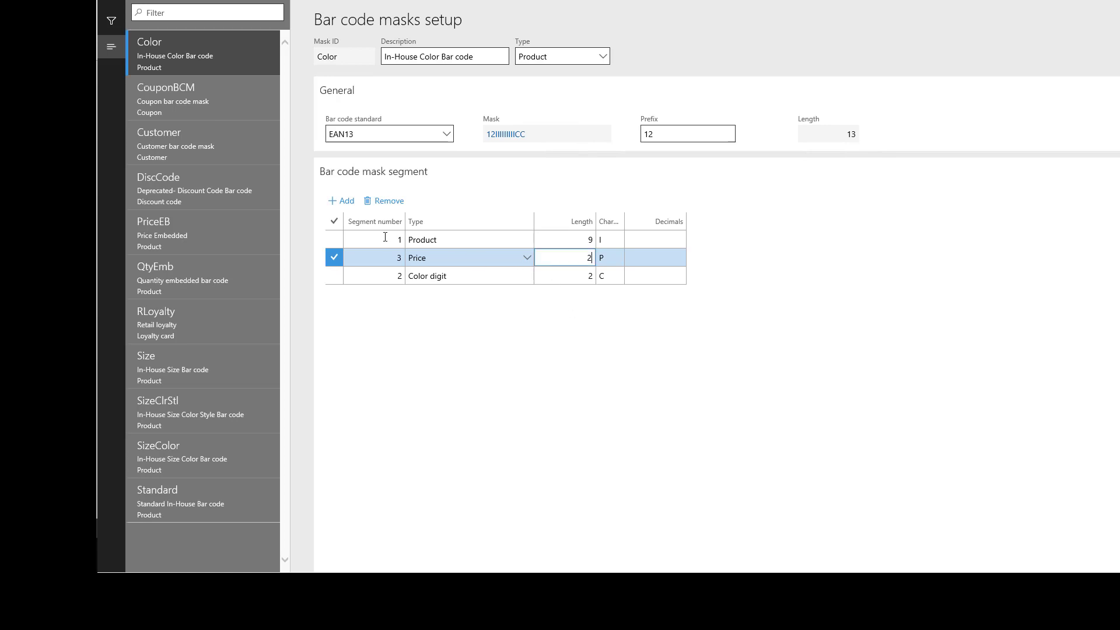
key("ctrl+s")
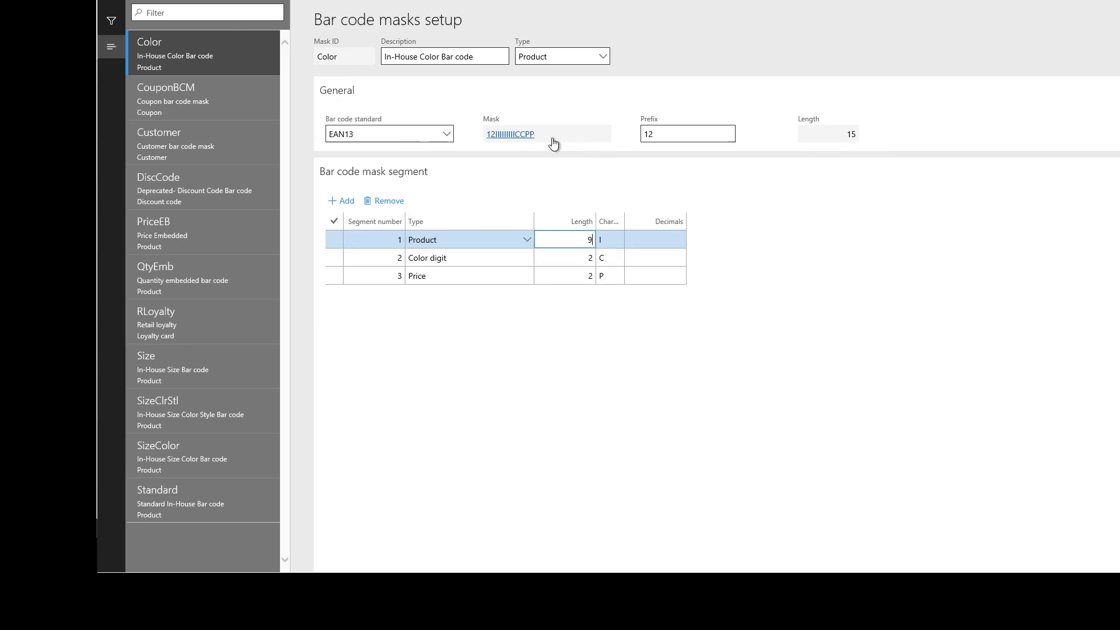
Examine how the Price segment affects the Color mask's string and total length
mouse_move(529, 143)
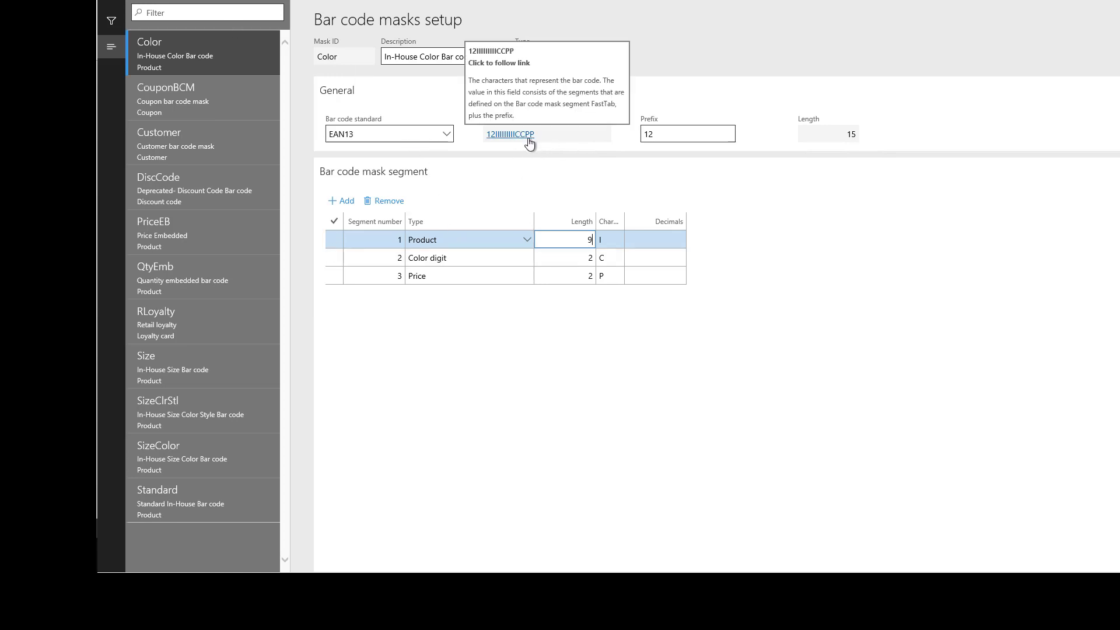
left_click(452, 276)
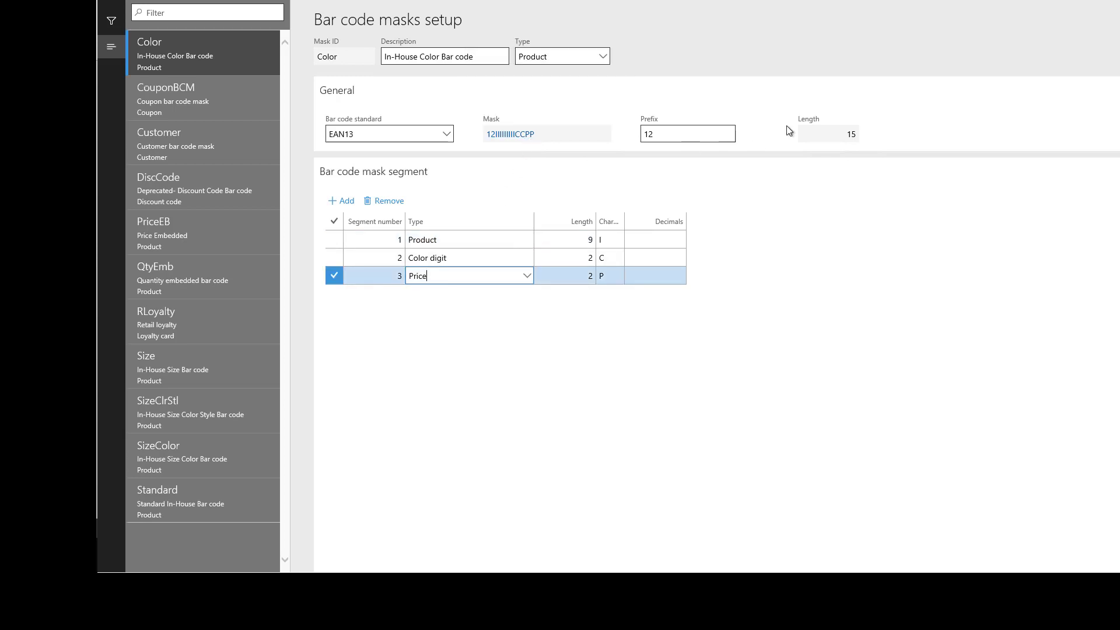
left_click(813, 121)
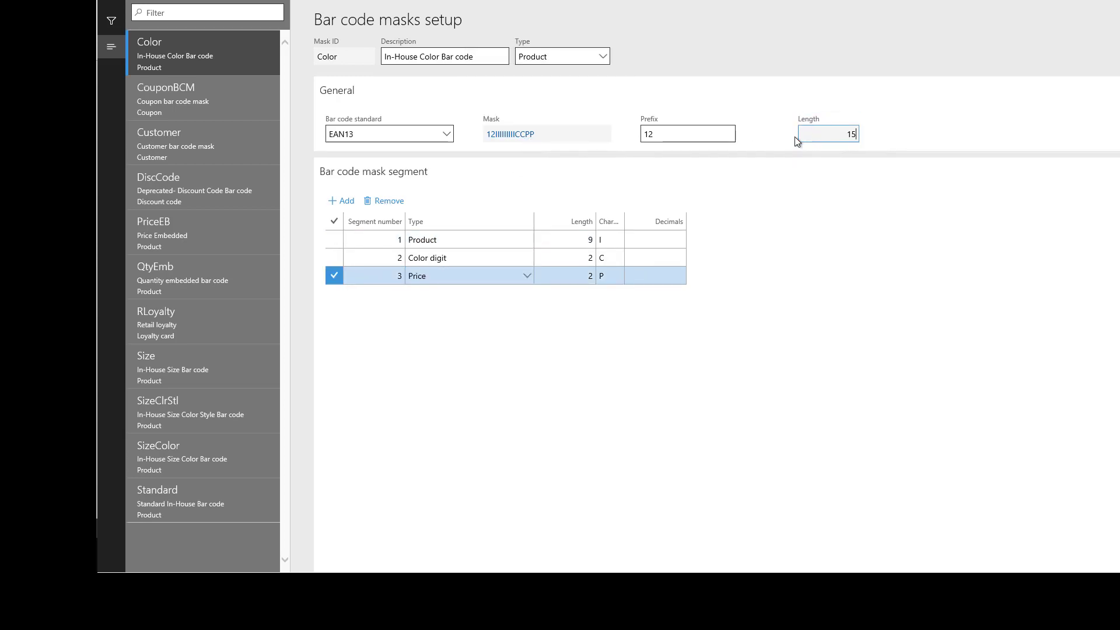
double_click(849, 133)
Delete the Price segment from the Color bar code mask
left_click(337, 283)
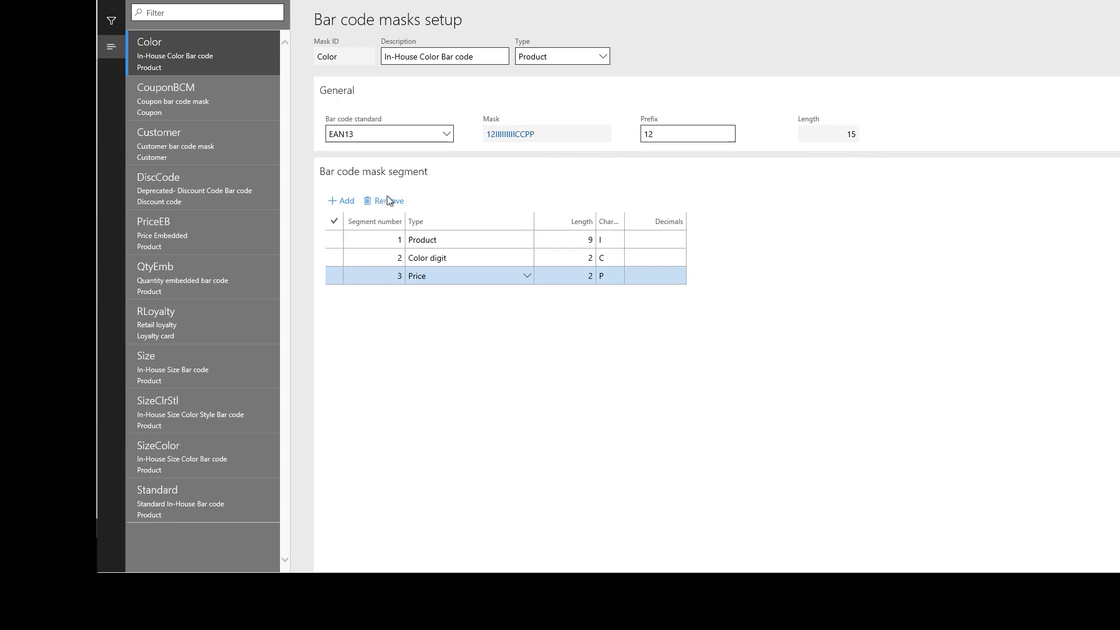
left_click(390, 210)
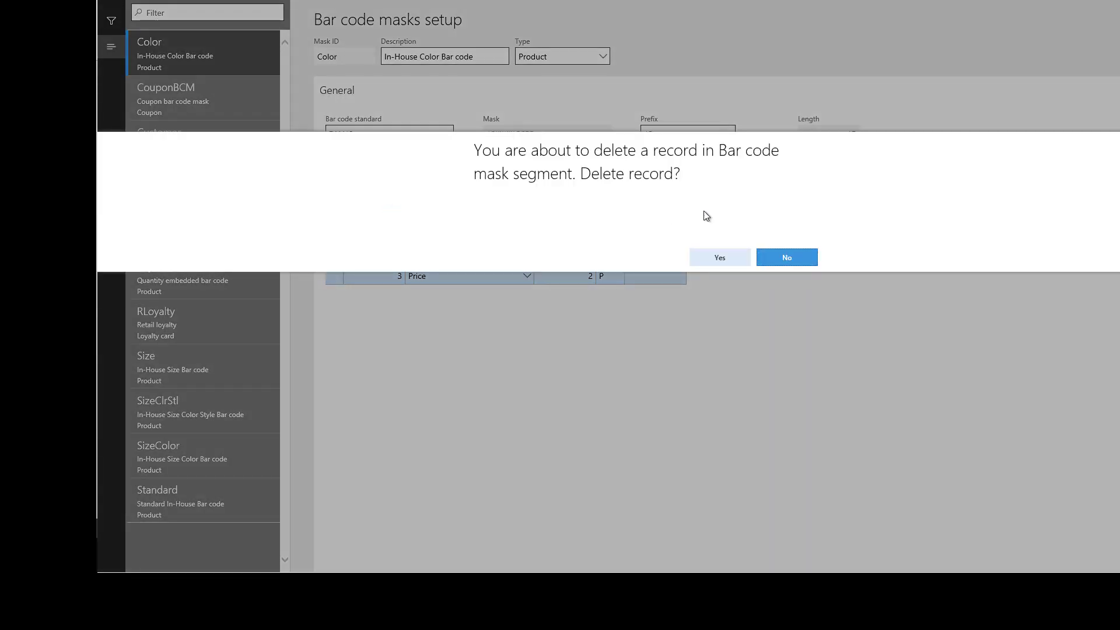
left_click(707, 260)
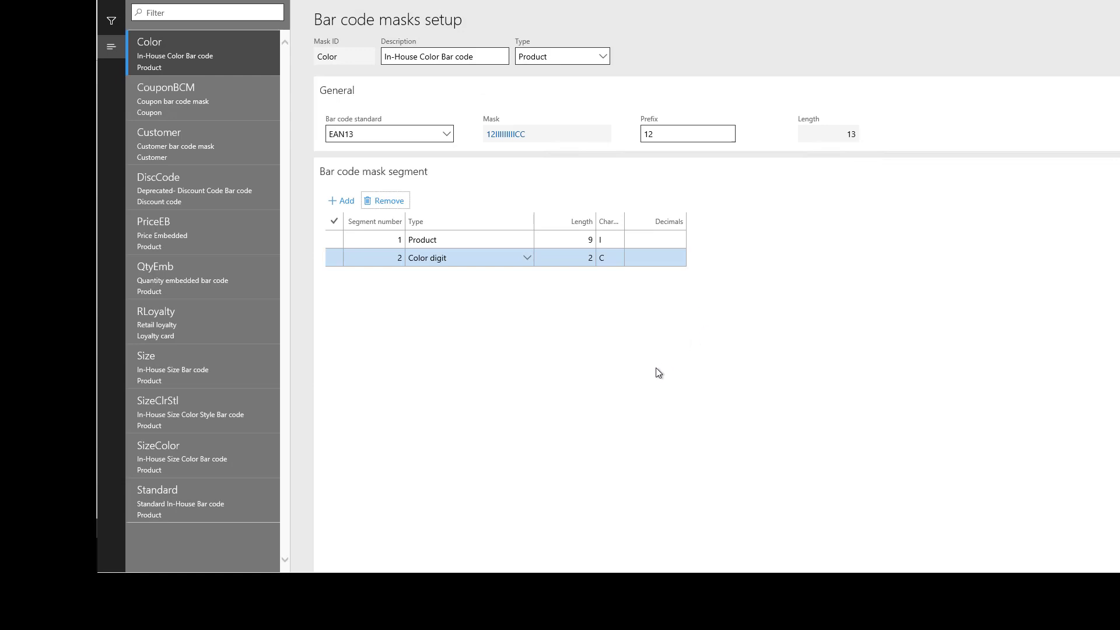
Check the Color mask's total length and mask string against its remaining Product and Color digit segments
left_click(831, 135)
left_click(525, 135)
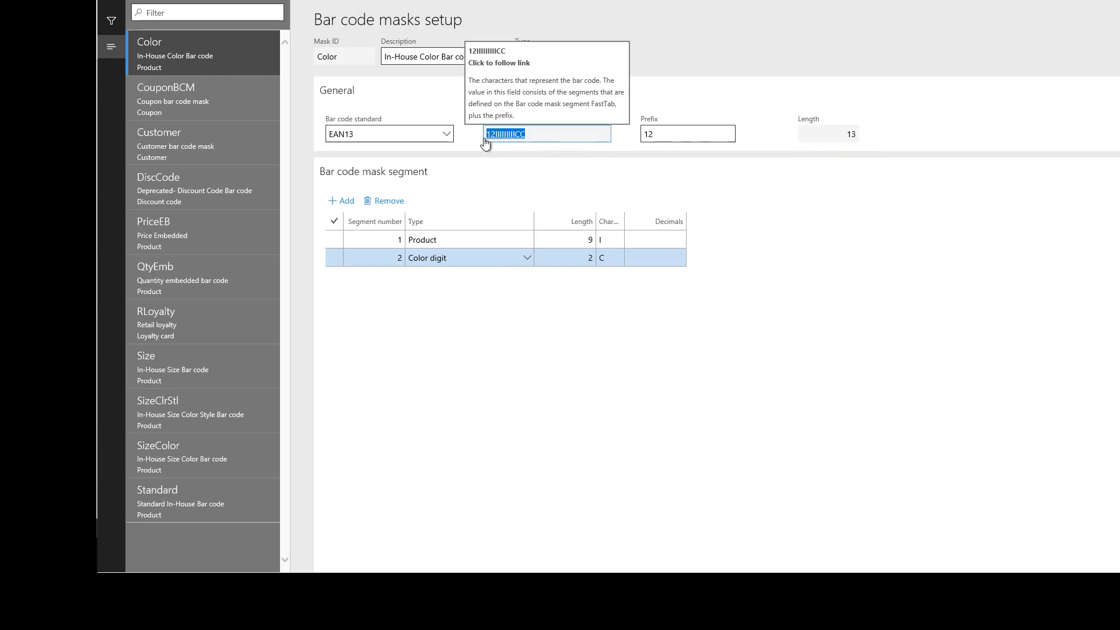
left_click(581, 140)
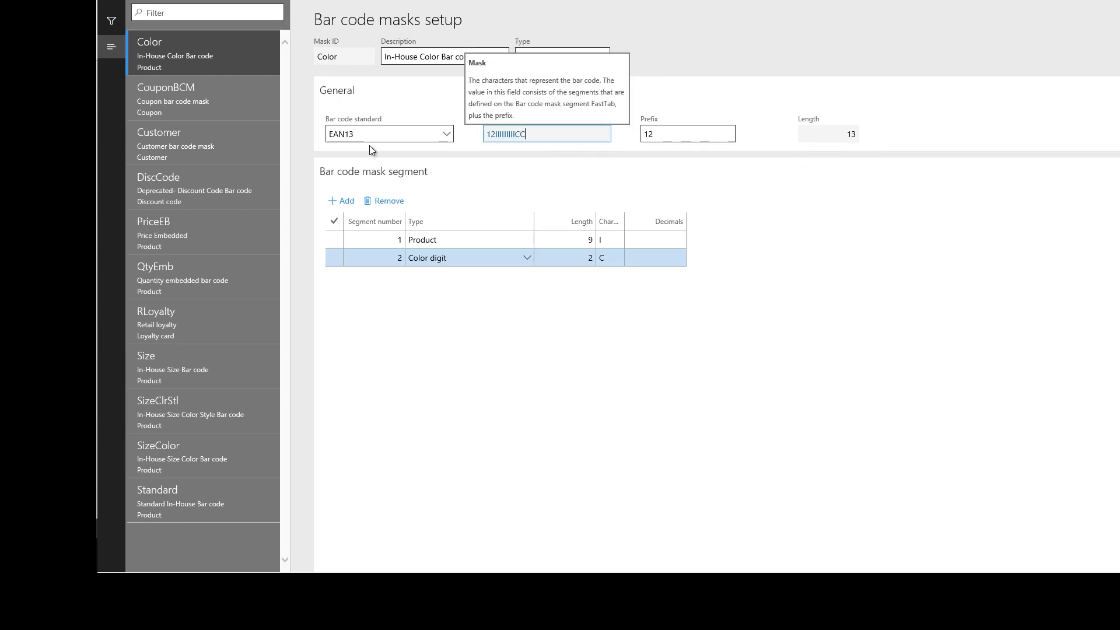
left_click(549, 366)
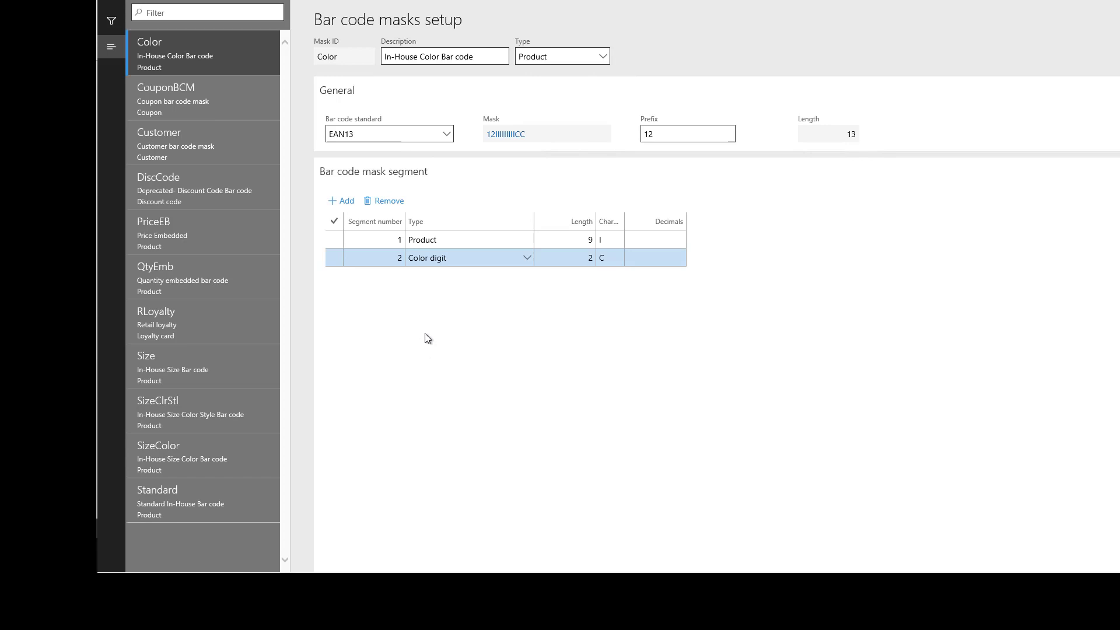